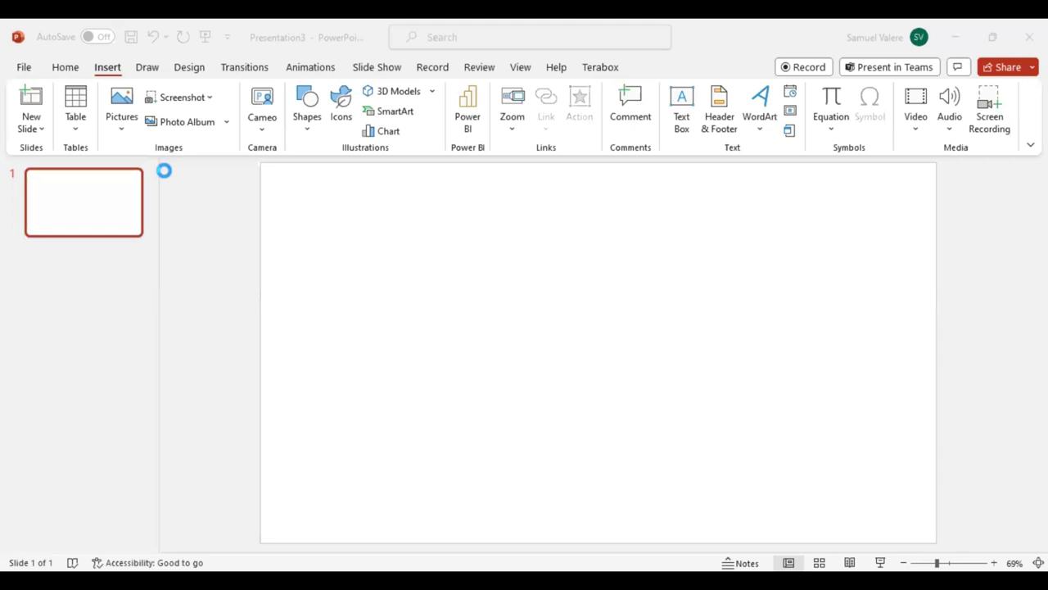
- Insert the black bull photo and enlarge it to 7.5" by 4.09" to span the slide height
double_click(275, 156)
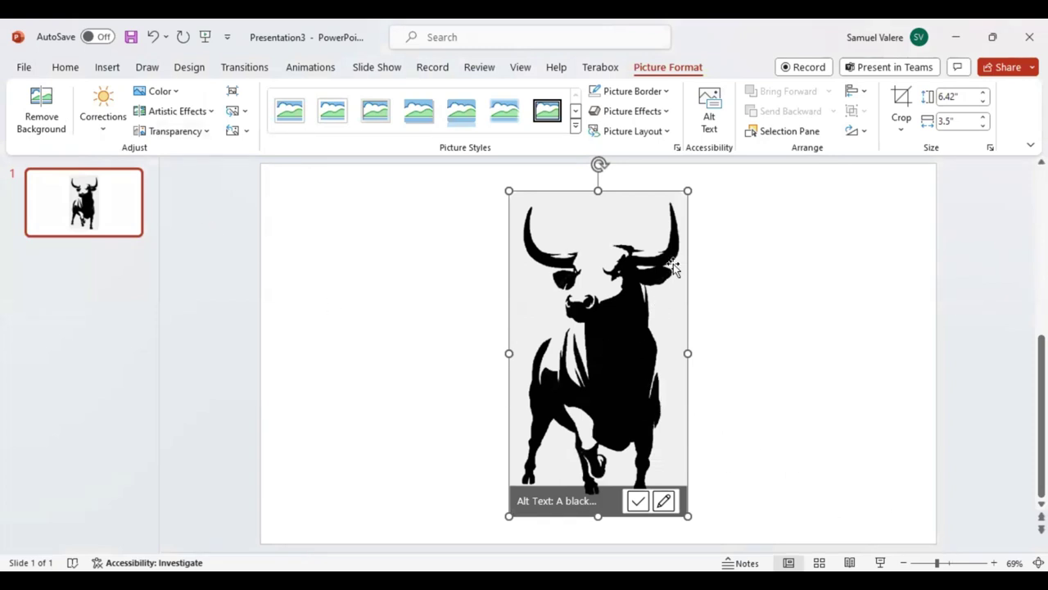
left_click_drag(688, 189, 702, 163)
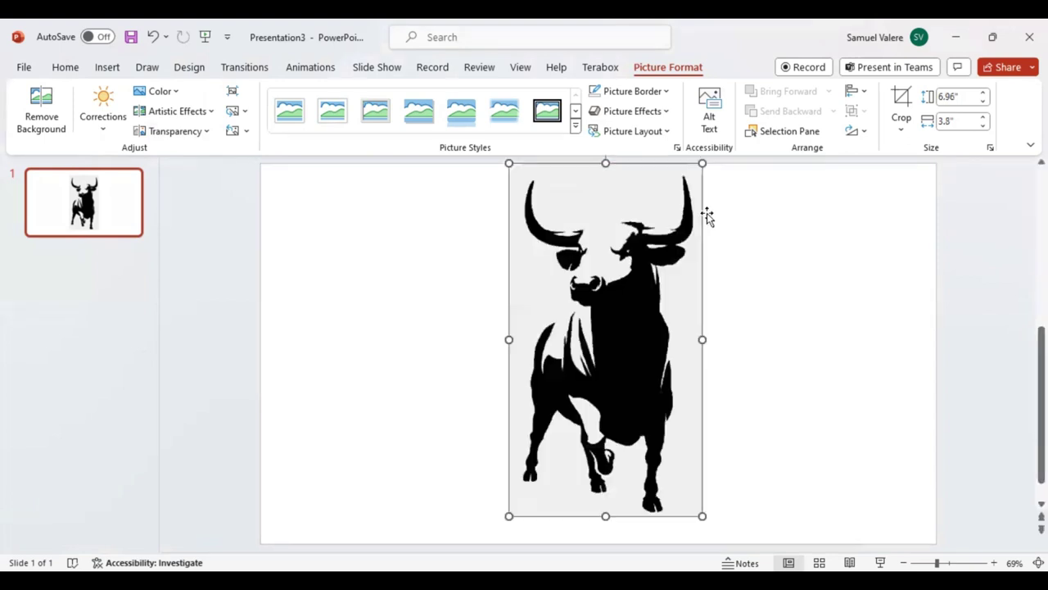
left_click_drag(702, 516, 717, 543)
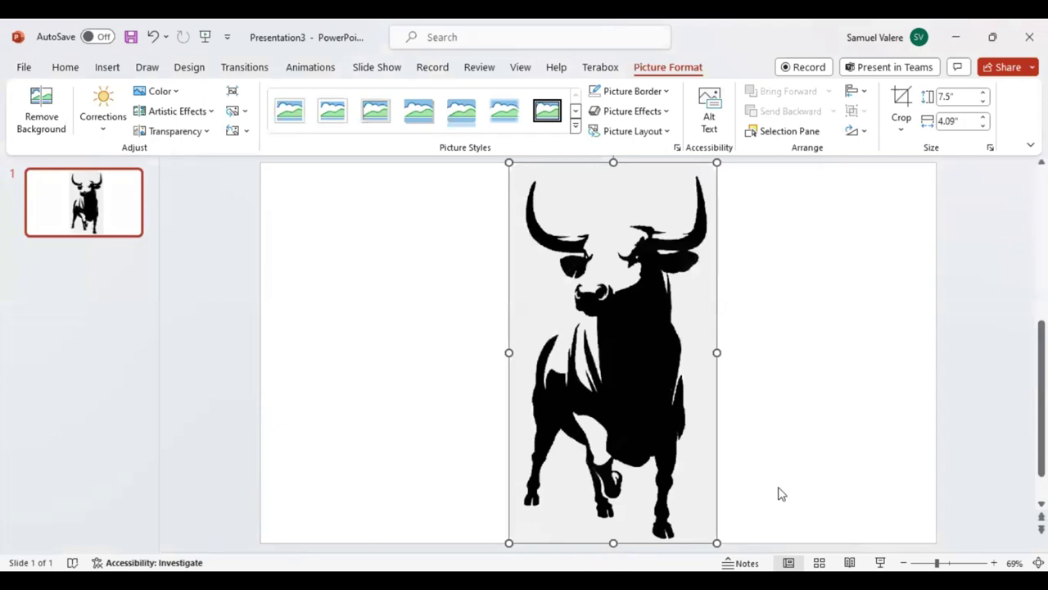
- Set the bull picture's transparency to 69% in Format Picture
right_click(638, 381)
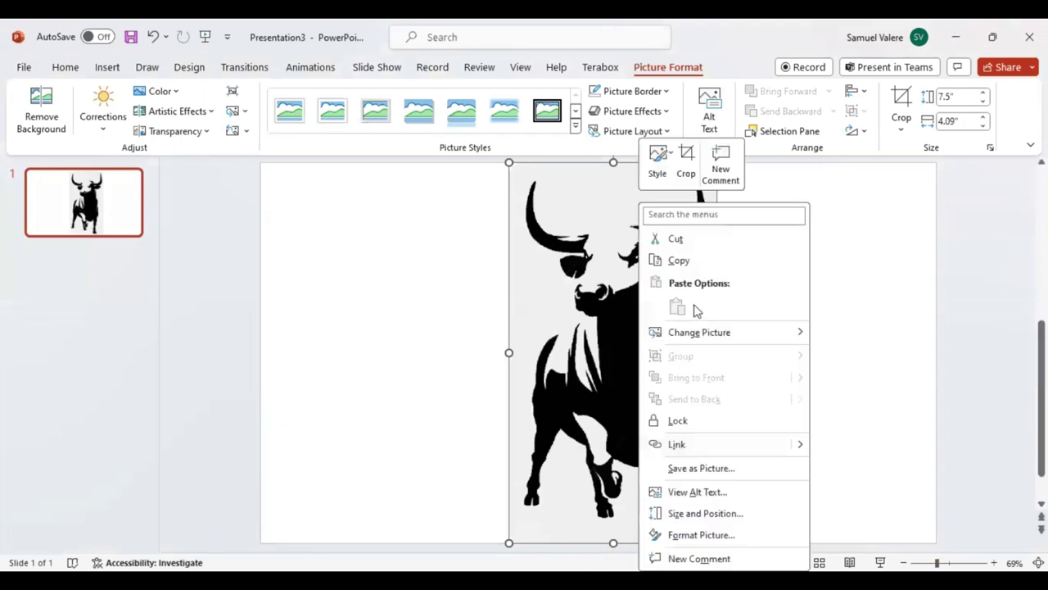
left_click(703, 535)
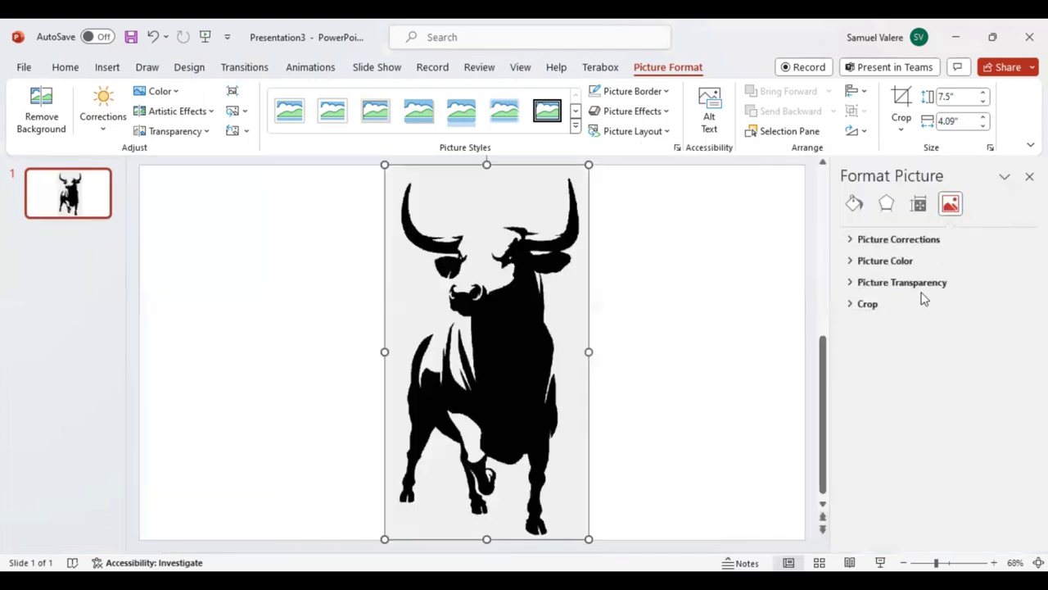
left_click(924, 293)
left_click(924, 330)
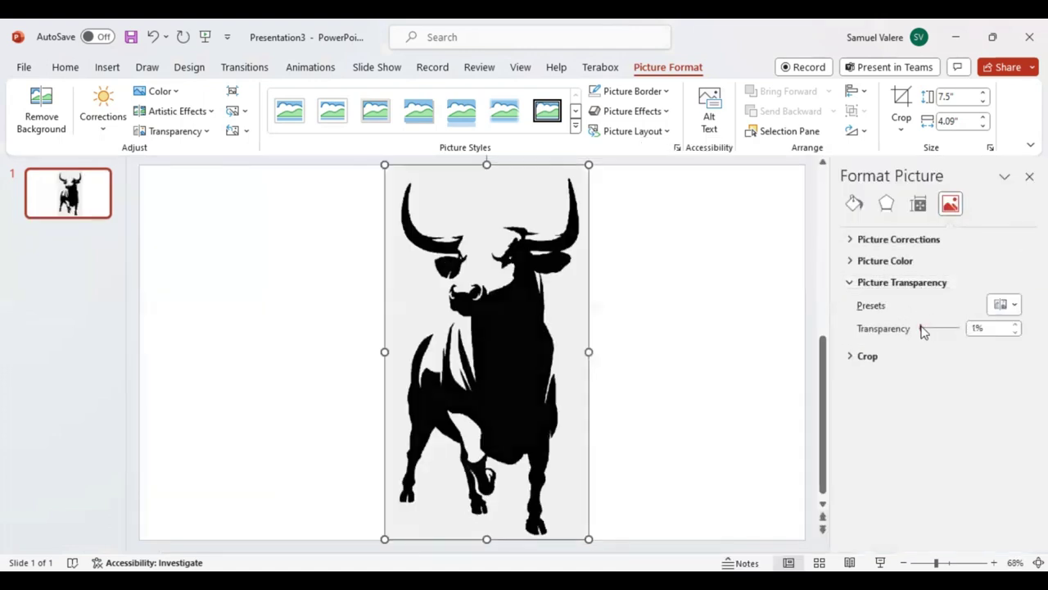
left_click_drag(923, 330, 947, 334)
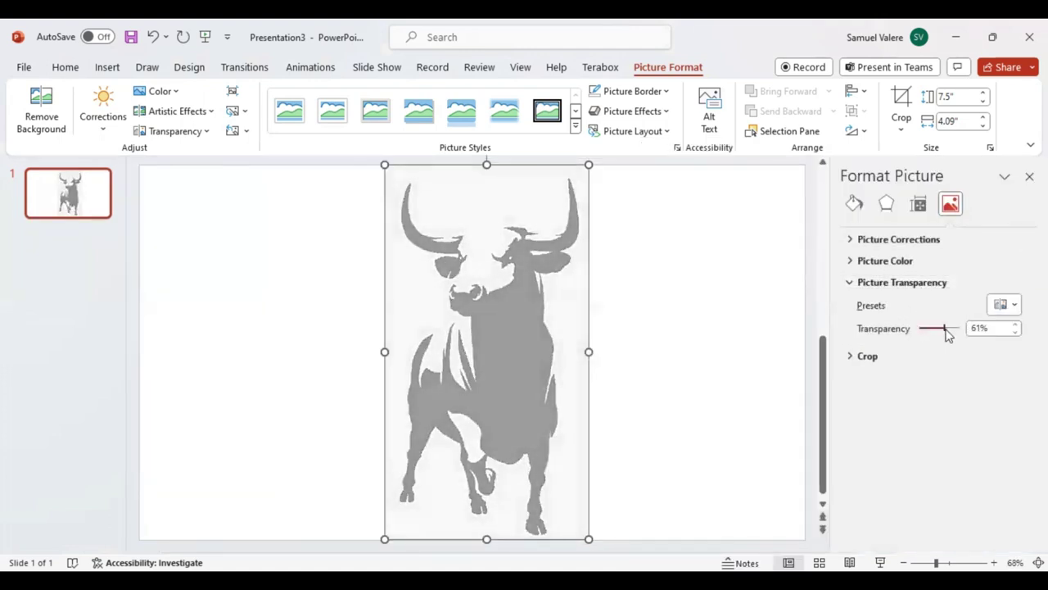
left_click_drag(946, 334, 949, 331)
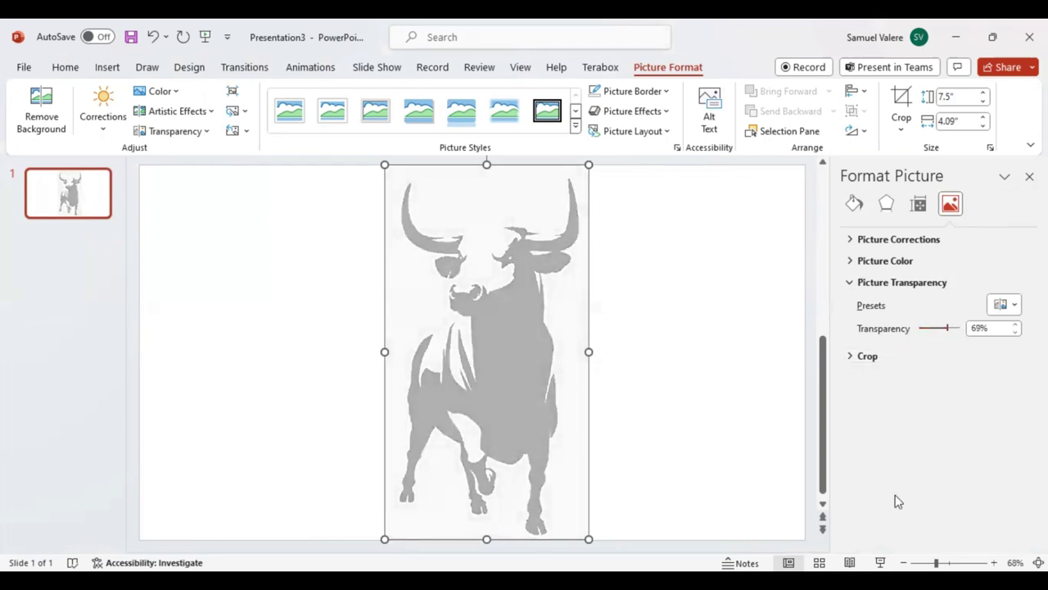
- Zoom to 250% on the bull's head and switch to the Insert ribbon
left_click(959, 553)
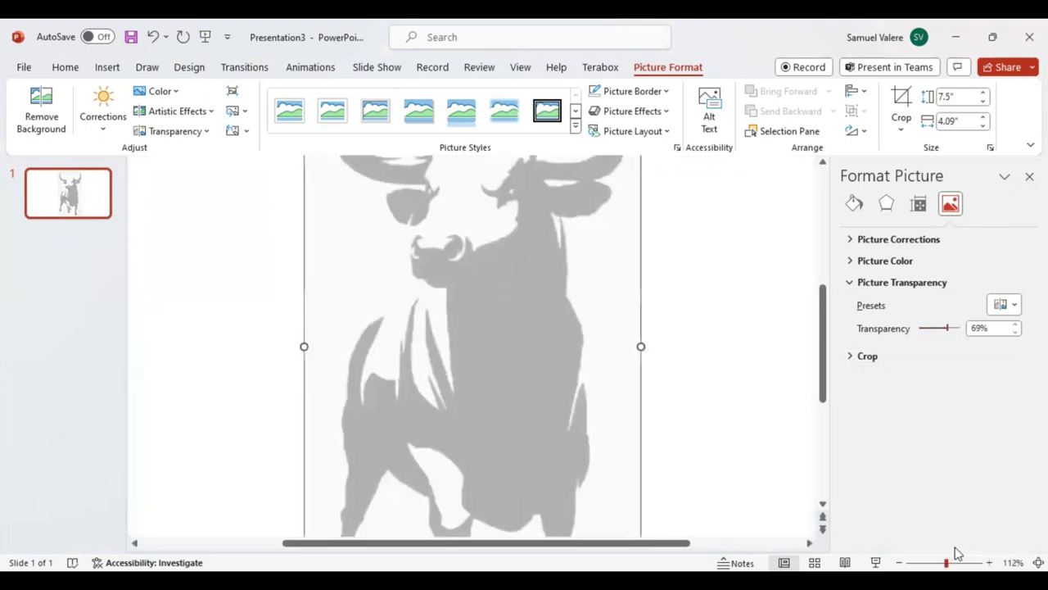
left_click(963, 554)
scroll(681, 366, "up", 3)
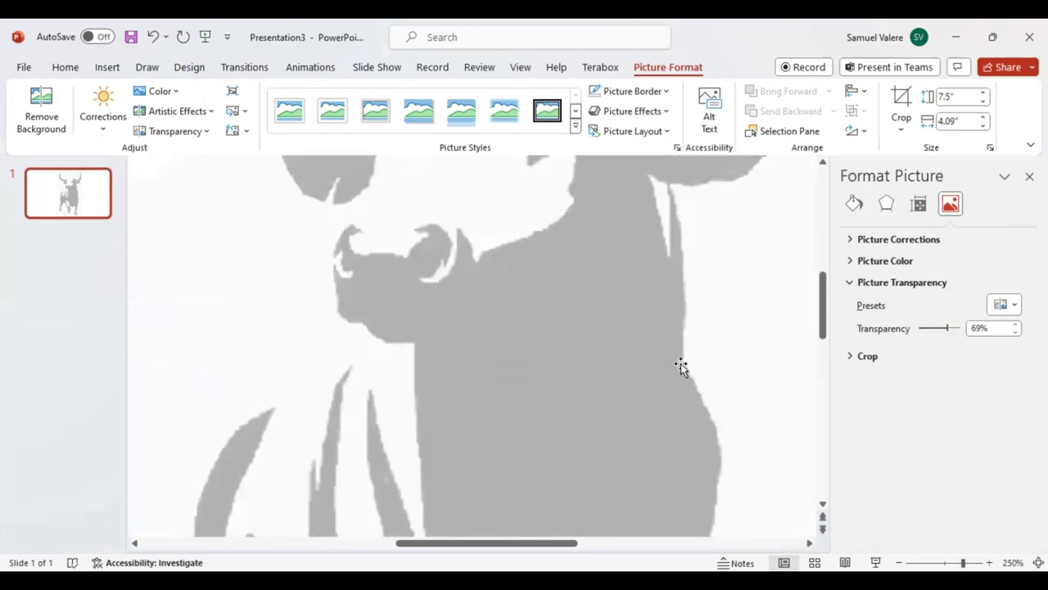
scroll(680, 366, "up", 2)
scroll(681, 366, "up", 2)
scroll(681, 366, "up", 1)
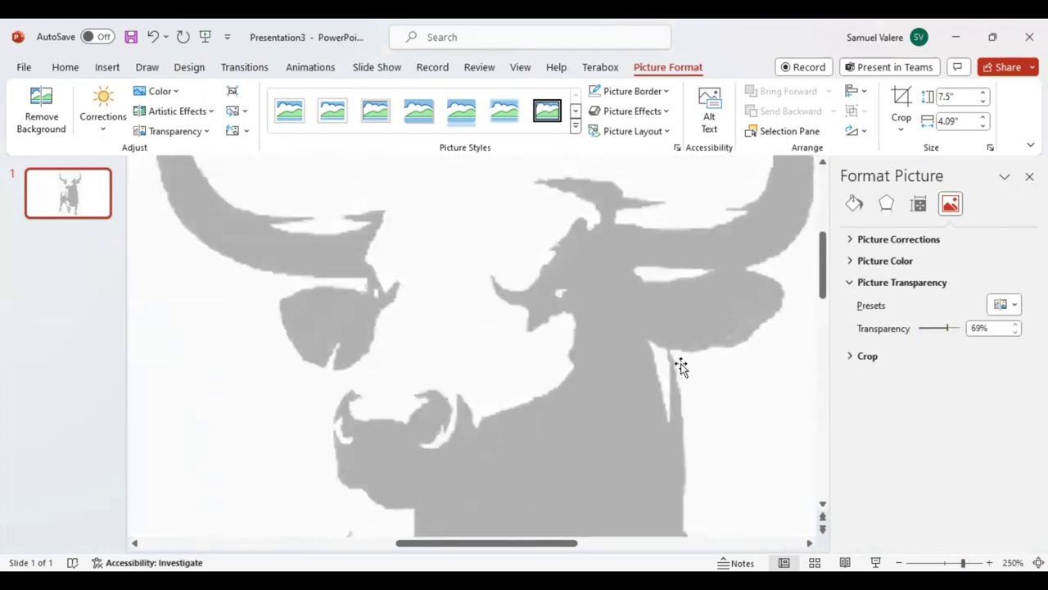
scroll(680, 366, "up", 1)
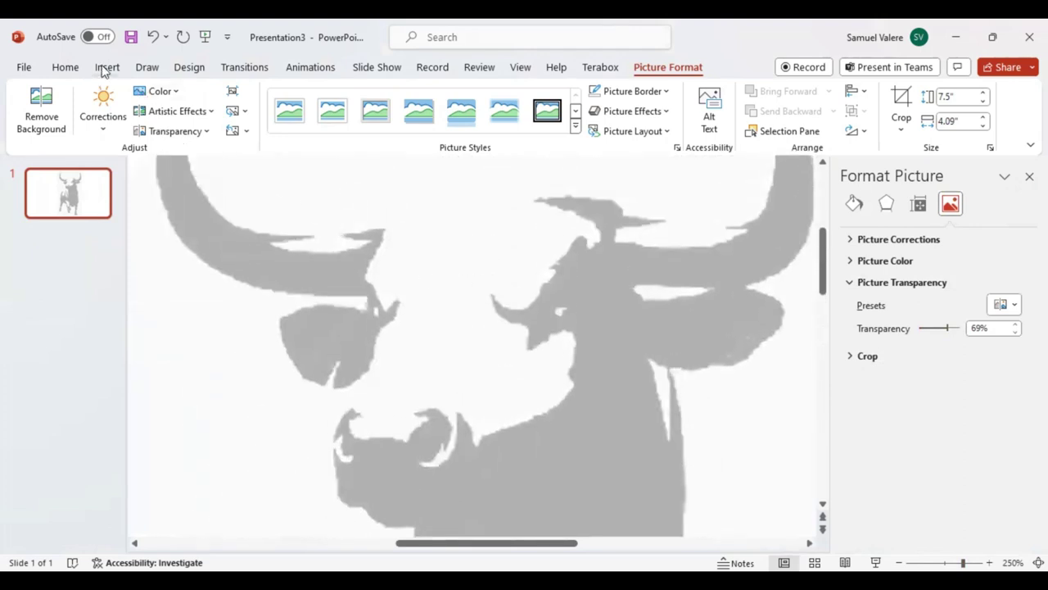
left_click(106, 68)
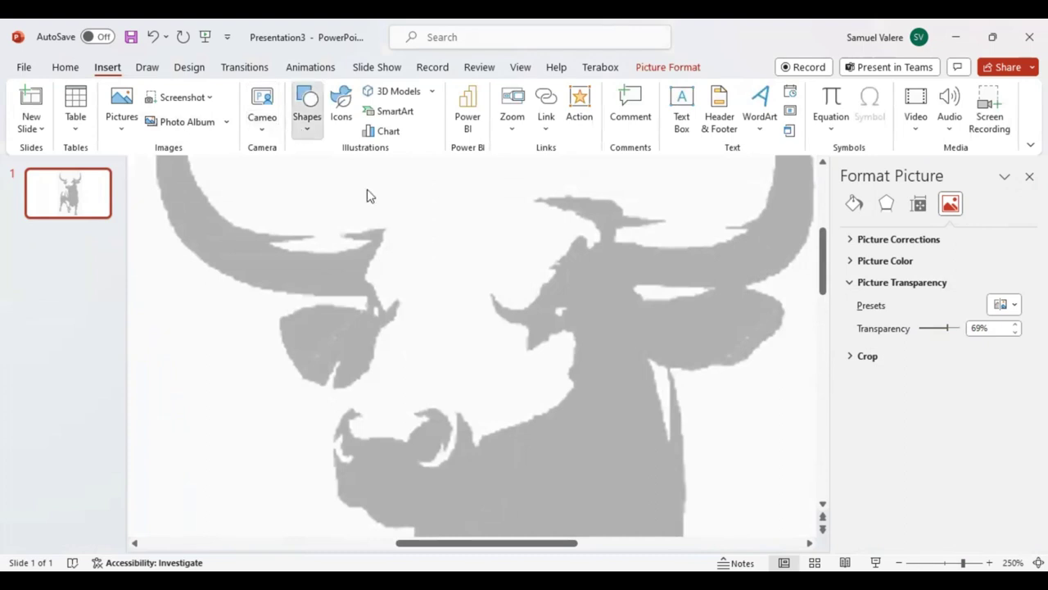
- Draw a tiny 0.08" unfilled shape over the bull's eye, then start a curve at the left eye
left_click(334, 190)
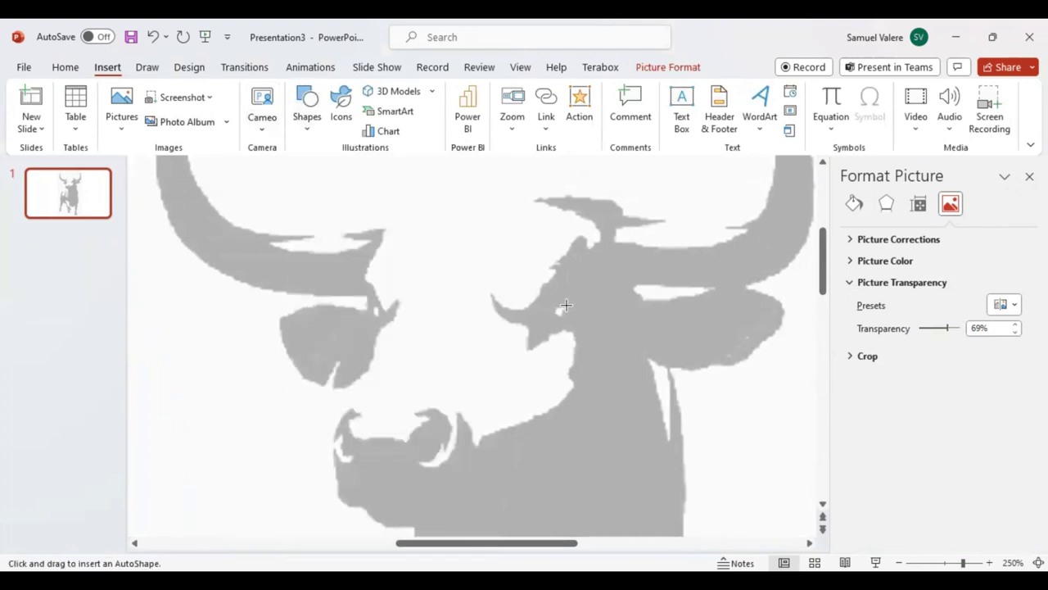
left_click_drag(562, 304, 556, 304)
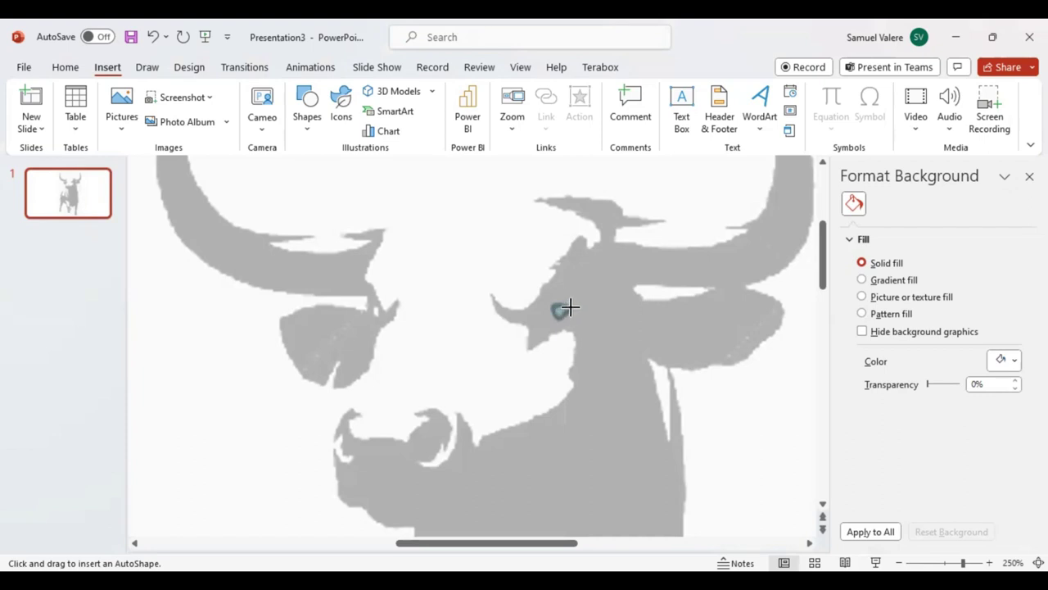
left_click_drag(570, 303, 550, 319)
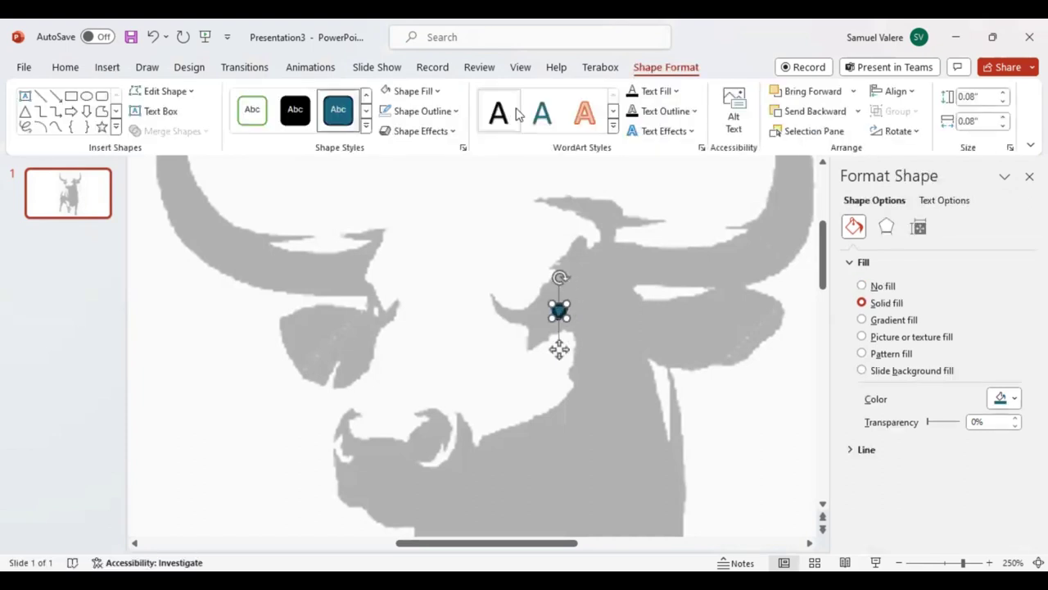
left_click(387, 112)
left_click(385, 92)
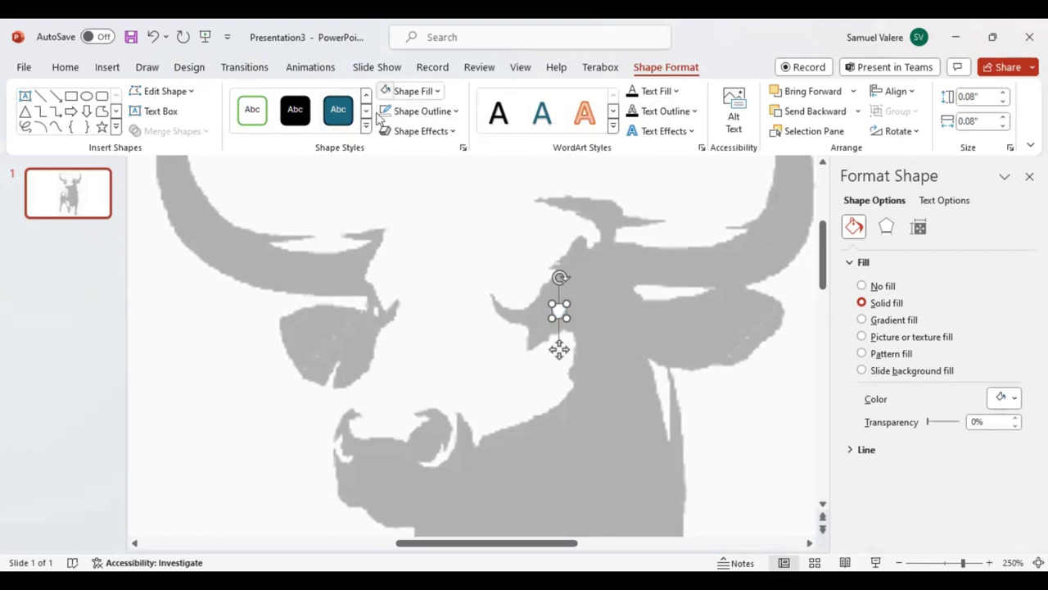
left_click(55, 126)
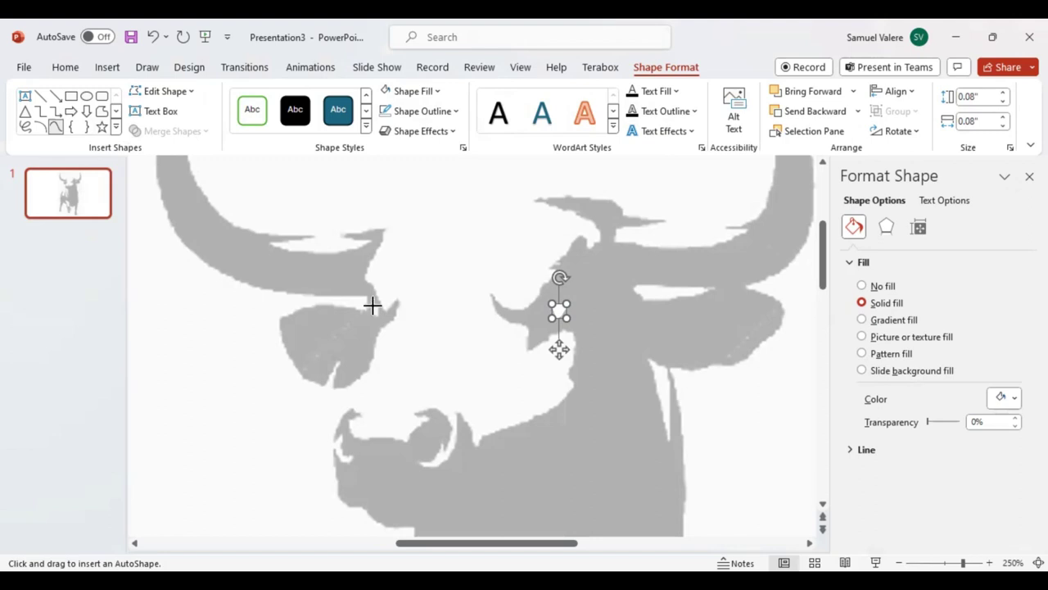
left_click(373, 305)
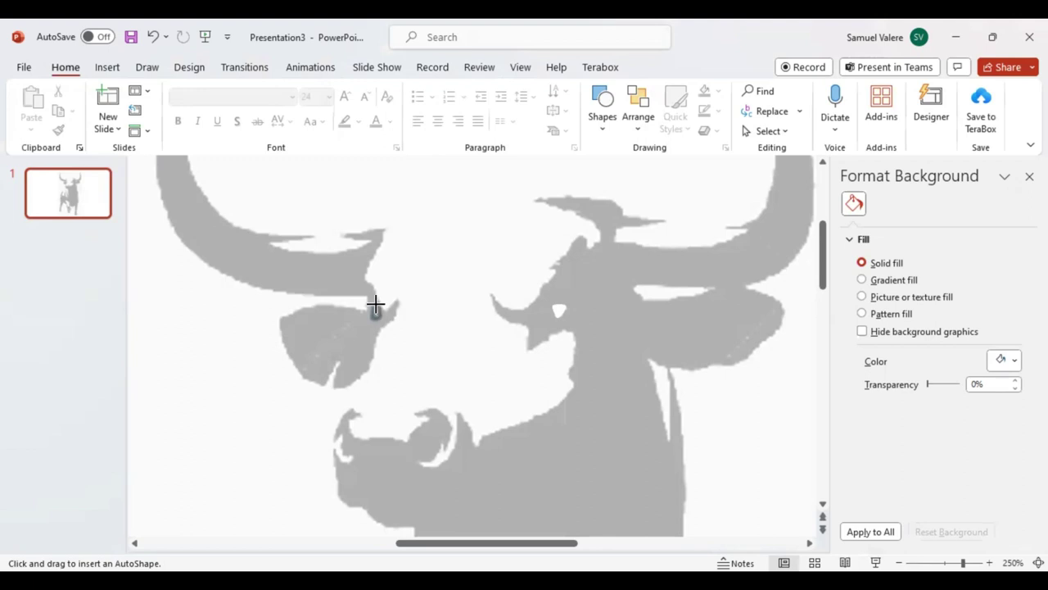
- Finish the small eye shape and trace the forehead streak as a white-filled freeform
left_click_drag(375, 305, 375, 318)
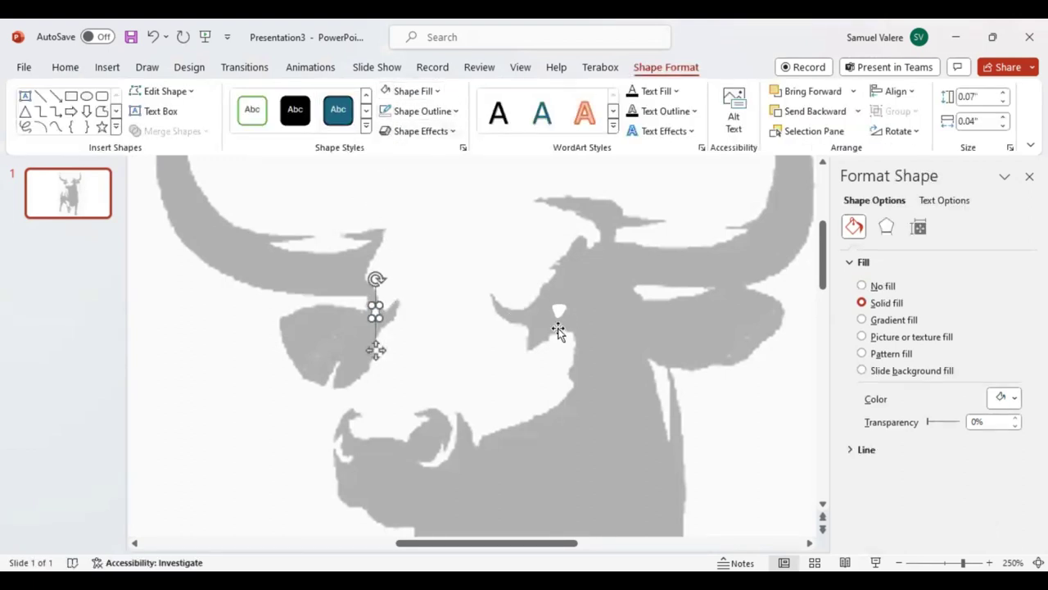
left_click(54, 127)
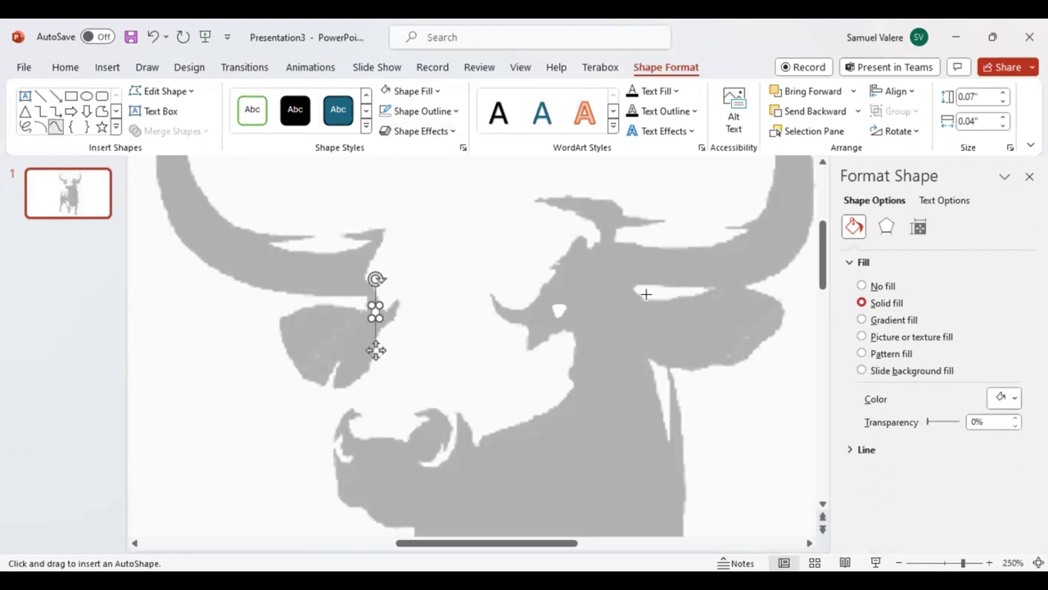
left_click(713, 285)
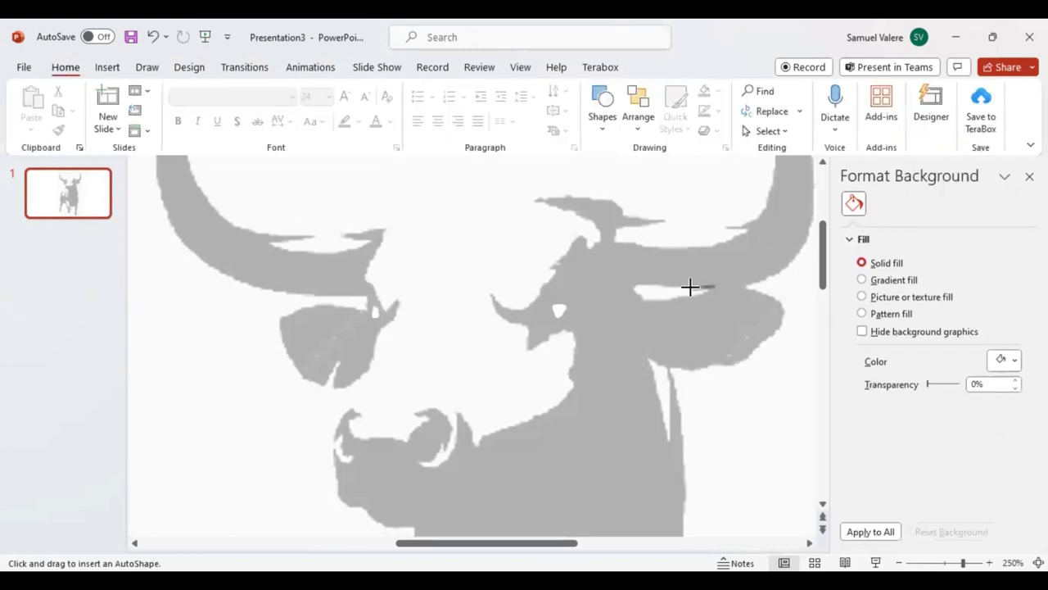
left_click(632, 284)
left_click(640, 300)
left_click(710, 290)
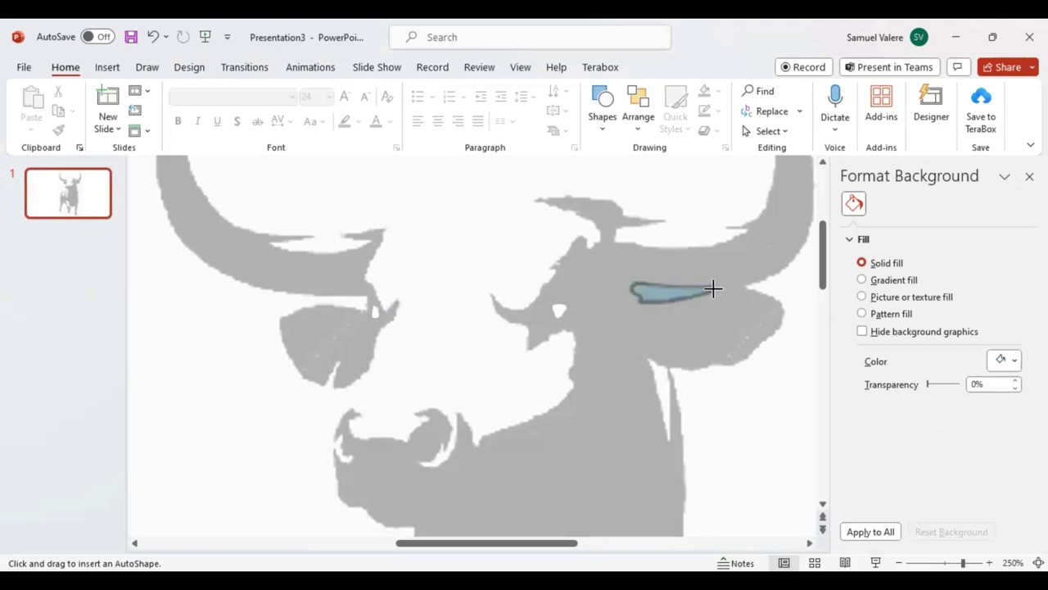
left_click(713, 289)
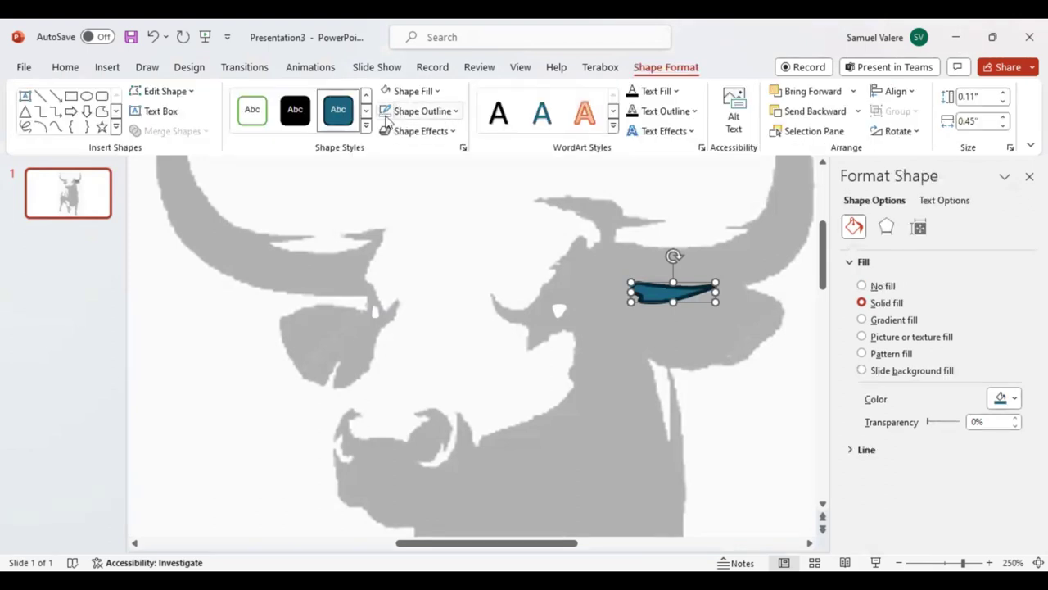
left_click(386, 91)
- Trace the thin light strip down the neck and fill it white
left_click(56, 127)
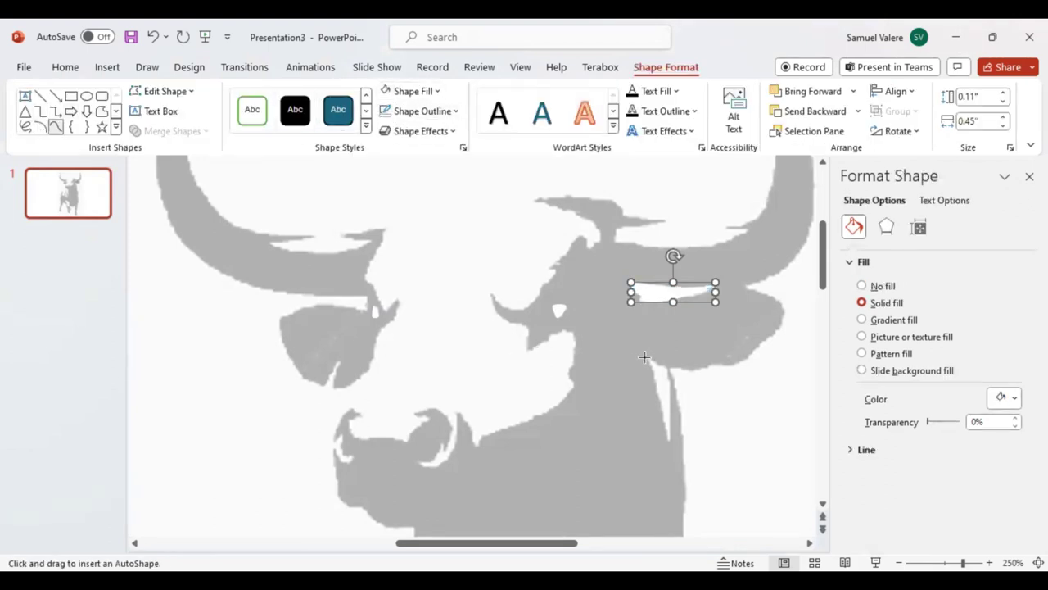
mouse_move(645, 358)
left_mouse_down()
mouse_move(670, 437)
mouse_move(650, 356)
left_mouse_up()
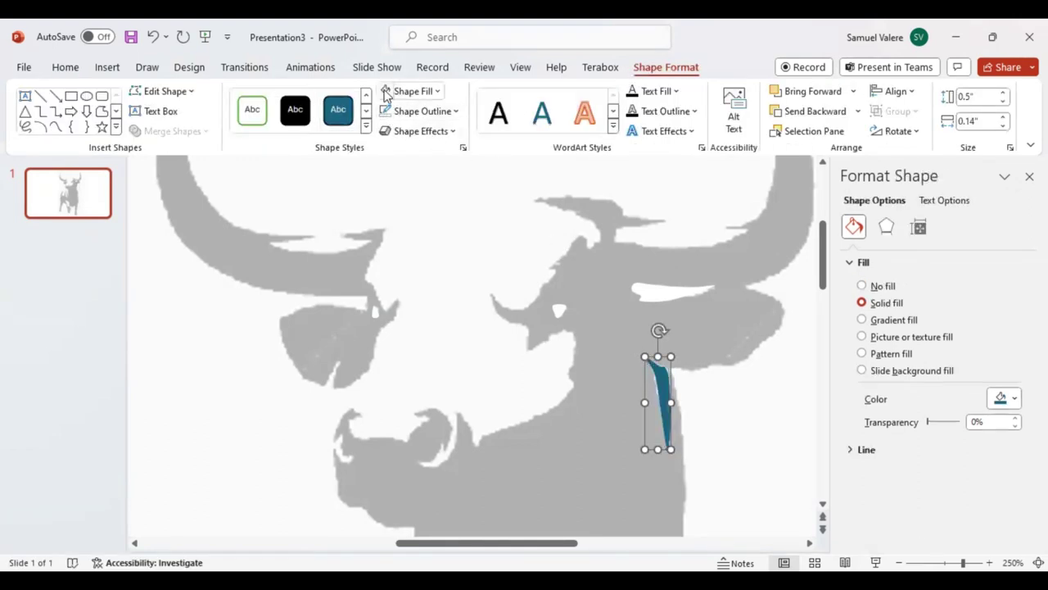
left_click(386, 93)
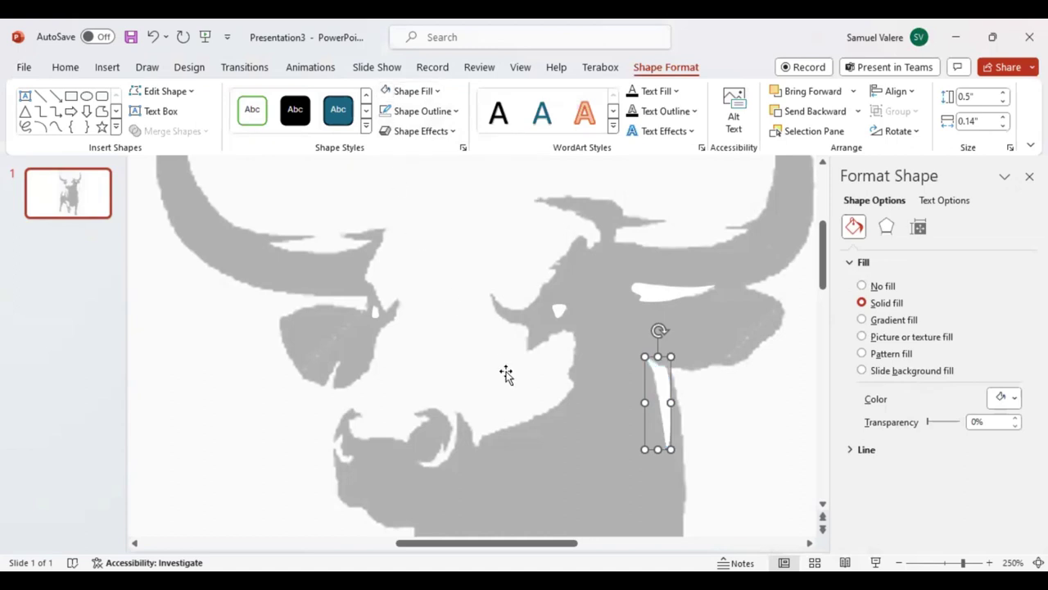
scroll(639, 330, "down", 2)
scroll(639, 328, "down", 3)
- Trace the 1.07" by 0.77" gap between the front legs as a white shape with no outline
scroll(637, 324, "down", 2)
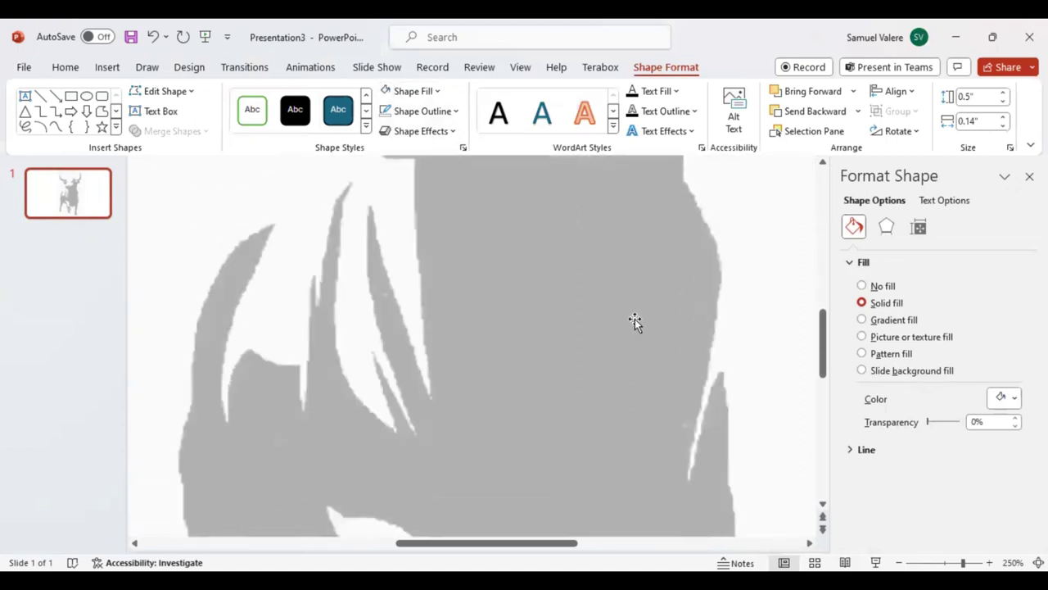
scroll(631, 320, "down", 2)
scroll(625, 314, "down", 2)
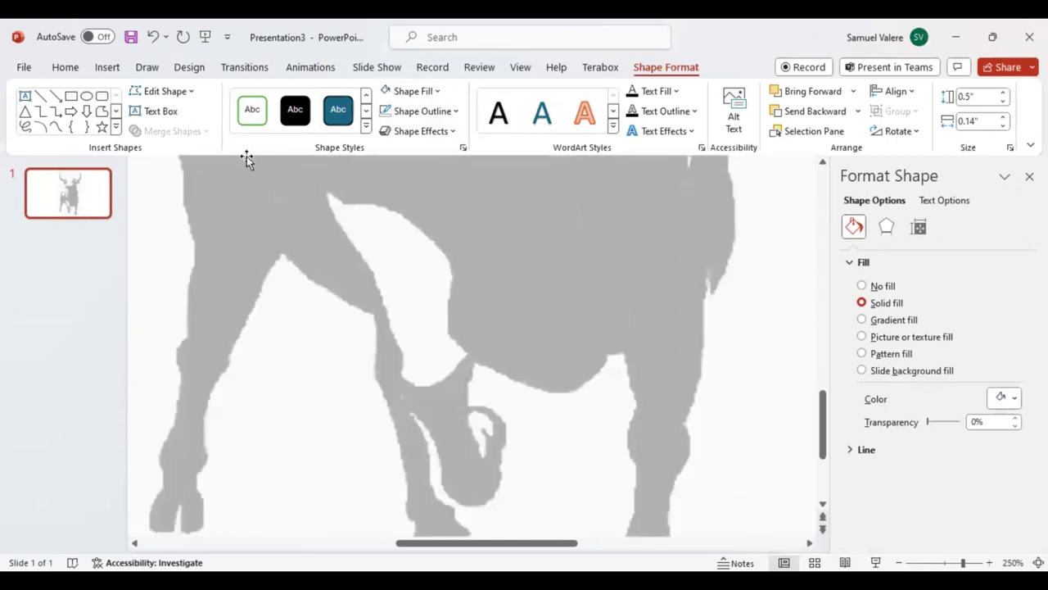
left_click(55, 126)
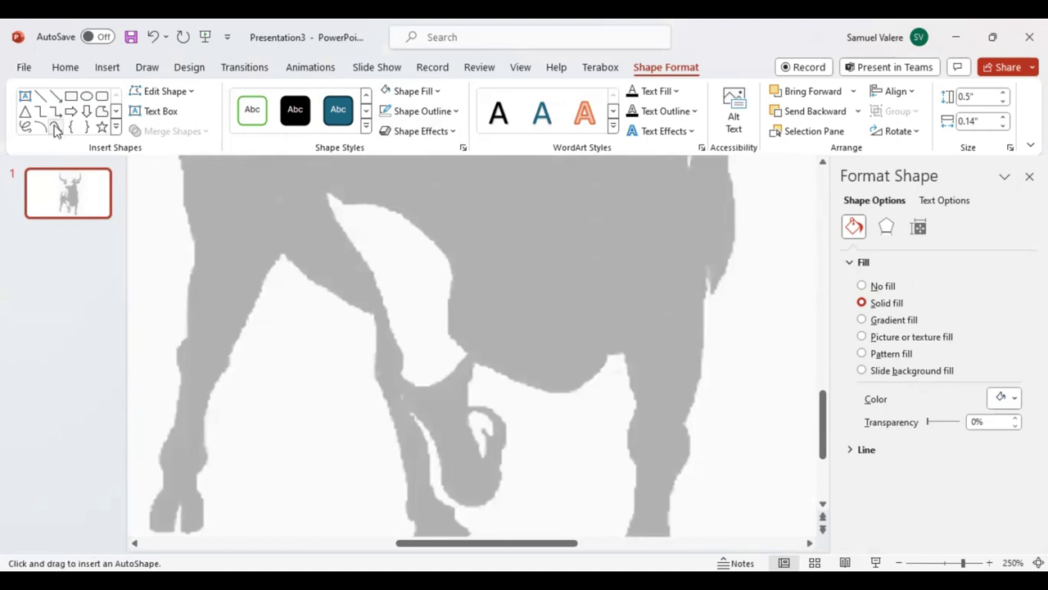
left_click(327, 190)
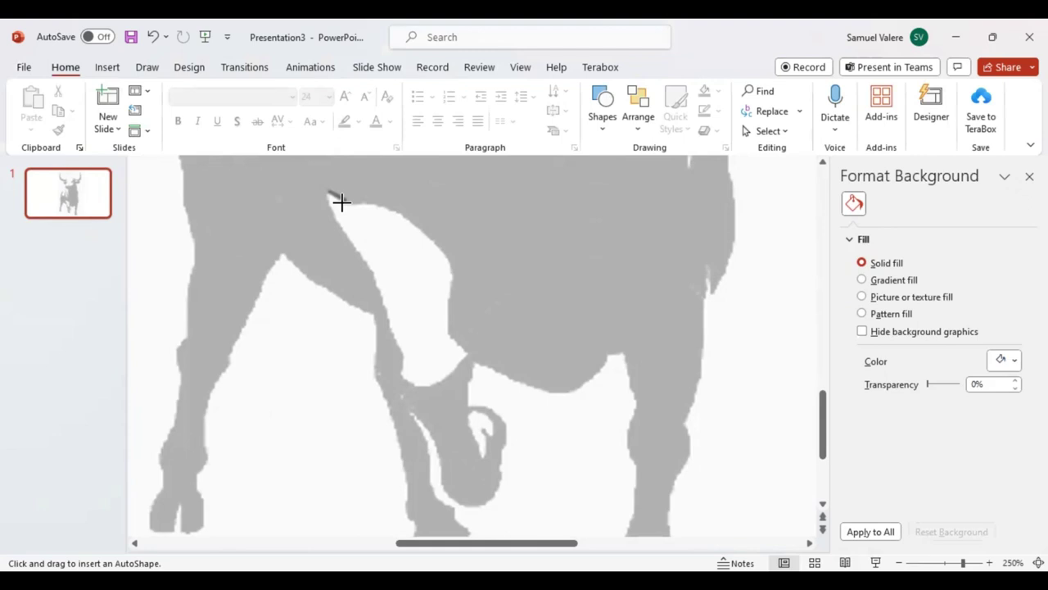
mouse_move(342, 202)
left_mouse_down()
mouse_move(414, 222)
mouse_move(447, 262)
mouse_move(454, 375)
mouse_move(398, 373)
mouse_move(403, 349)
mouse_move(380, 290)
mouse_move(326, 196)
left_mouse_up()
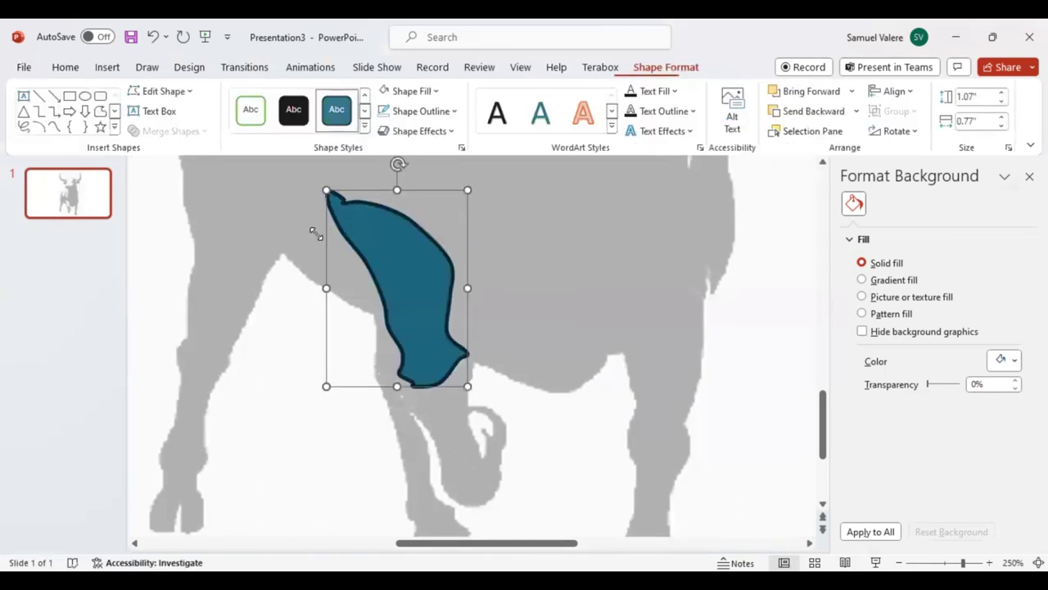
left_click(385, 110)
left_click(385, 91)
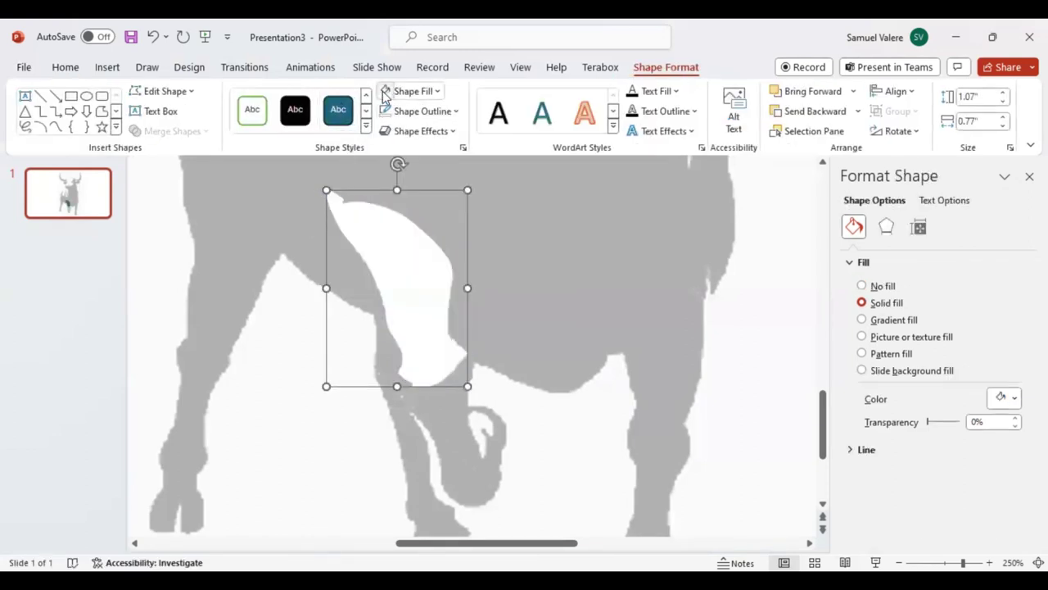
- Trace the small 0.26" by 0.16" loop gap below the belly and fill it white
left_click(54, 127)
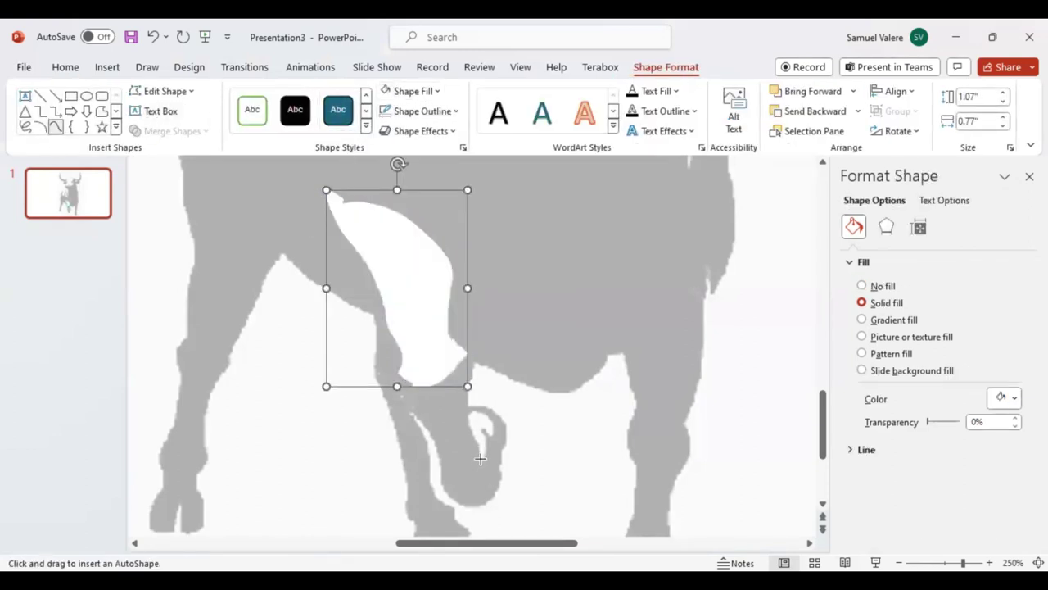
mouse_move(481, 459)
left_mouse_down()
mouse_move(466, 422)
mouse_move(482, 413)
mouse_move(492, 438)
mouse_move(479, 424)
left_mouse_up()
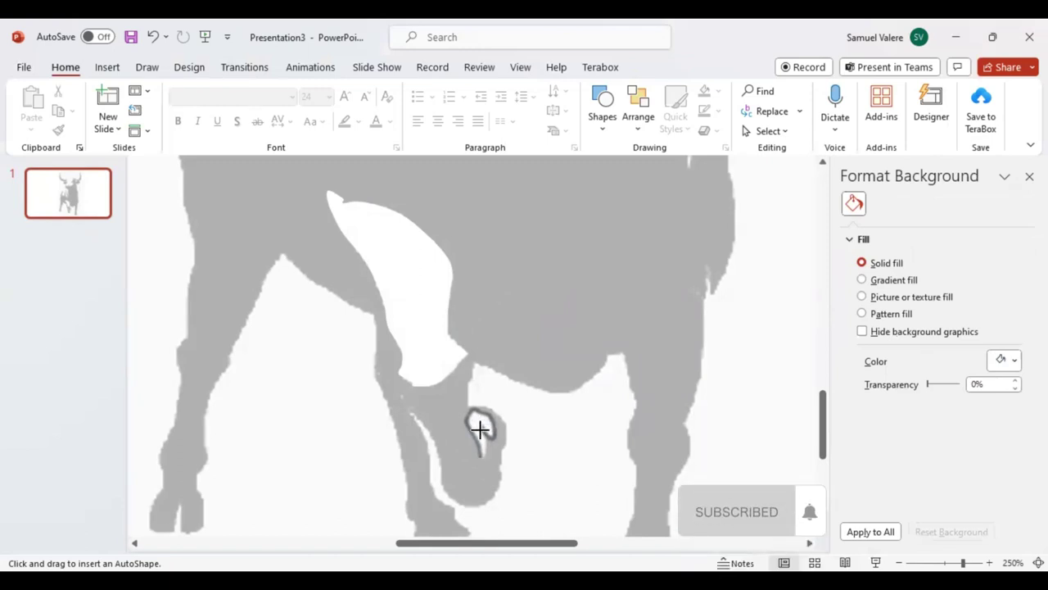
left_click_drag(478, 430, 481, 439)
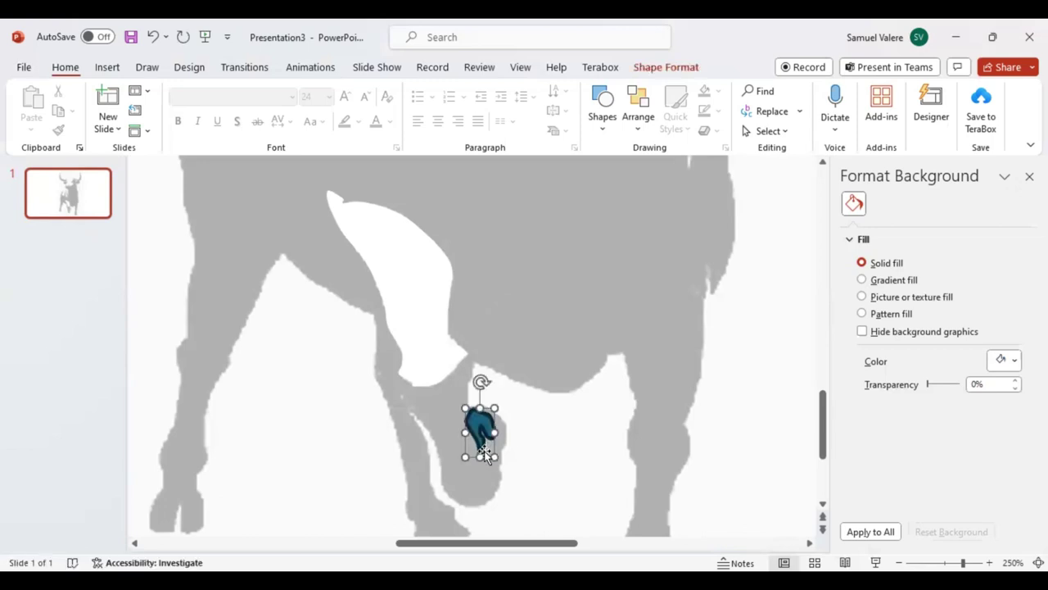
left_click(385, 91)
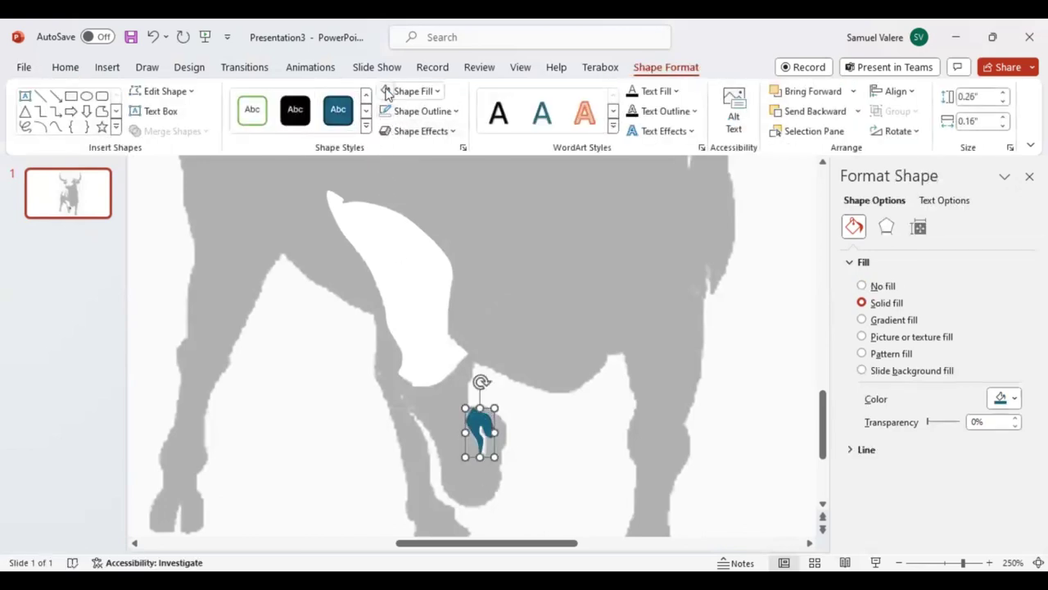
- Zoom out to view the whole bull and select the Freeform: Shape tool
left_click(943, 553)
left_click_drag(943, 553, 931, 553)
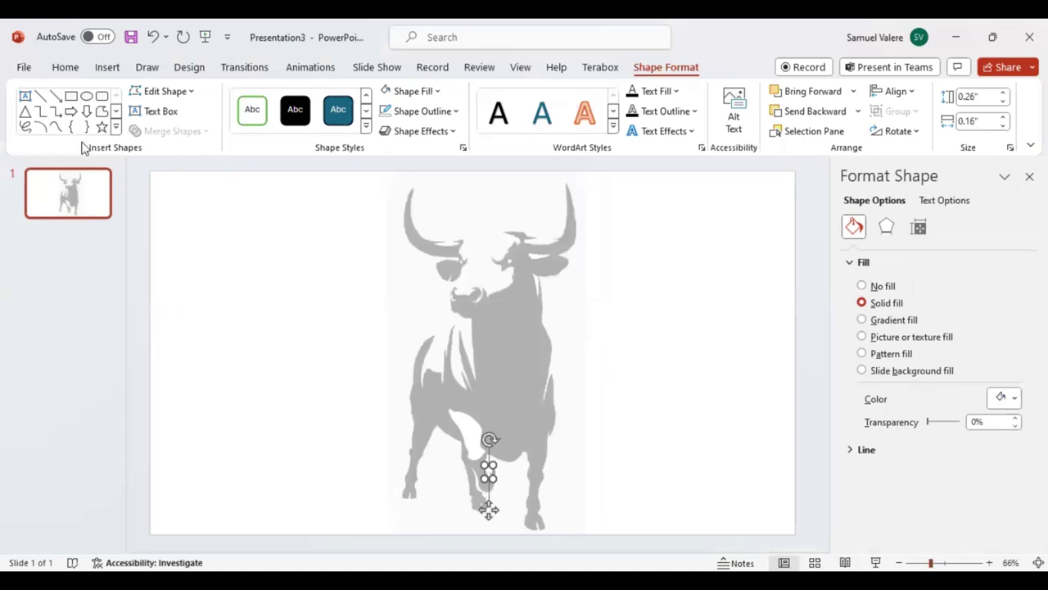
left_click(55, 127)
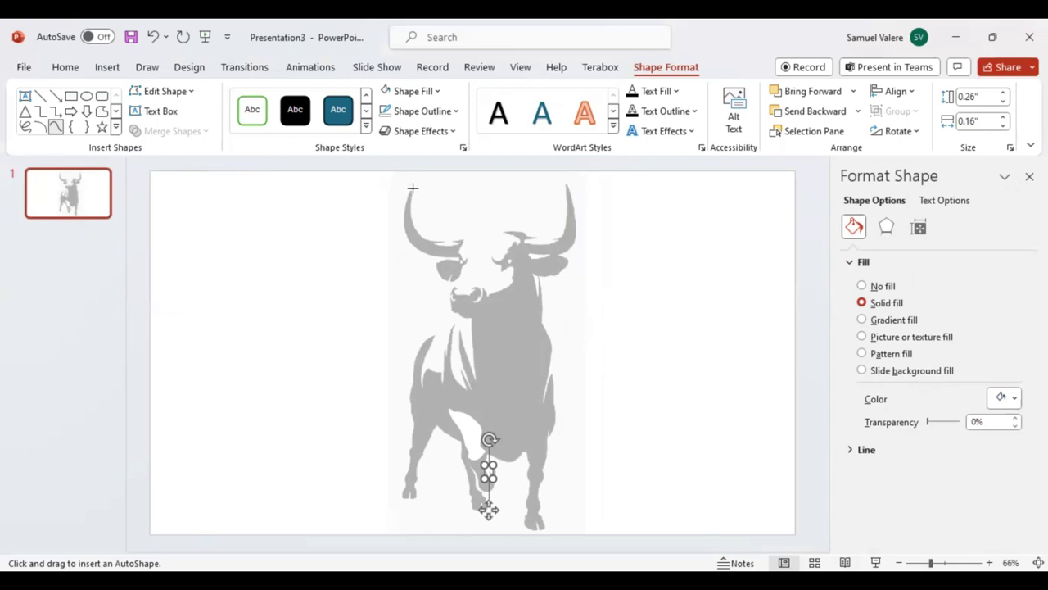
- Trace the left horn as a closed 2.01" by 1.35" freeform shape filled black
left_click(413, 189)
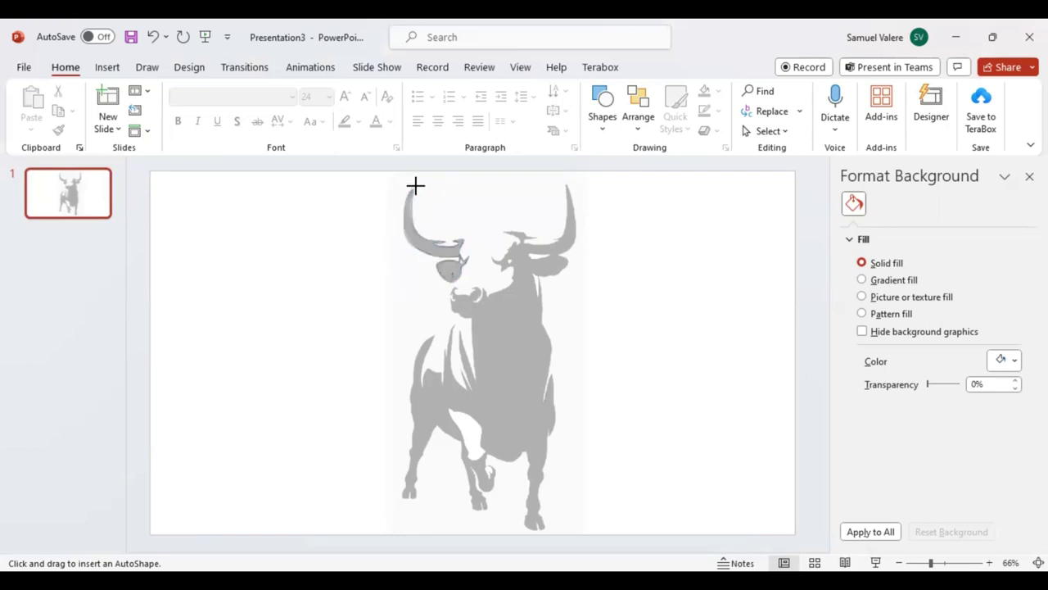
left_click(413, 190)
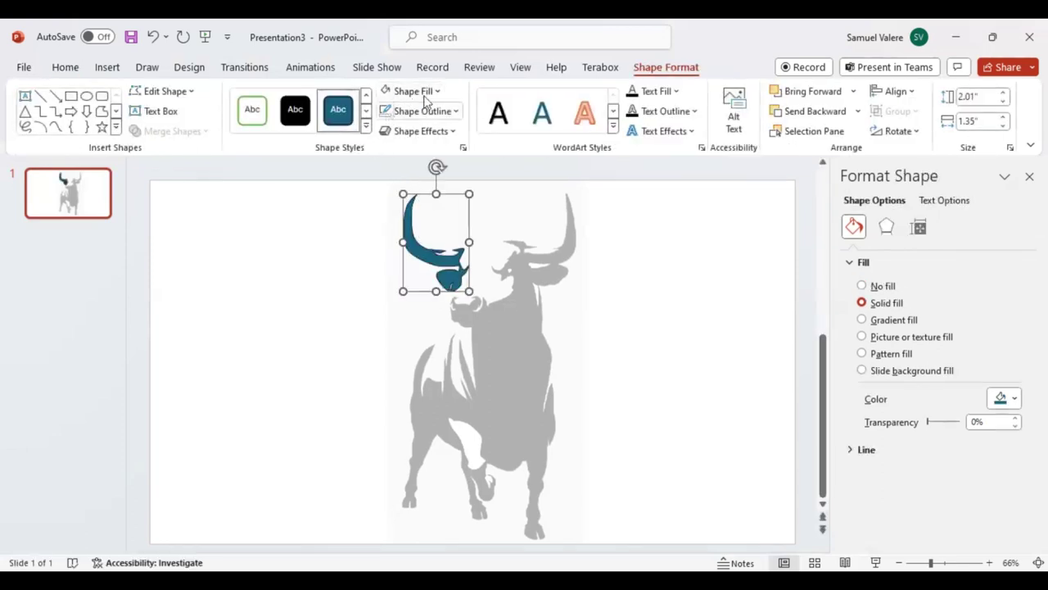
left_click(407, 91)
left_click(397, 130)
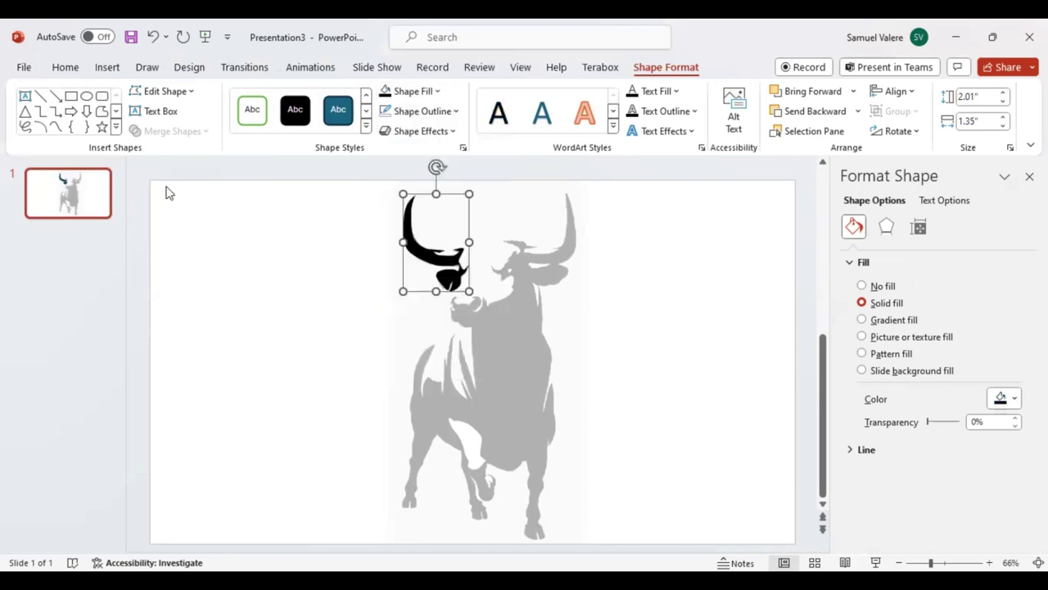
left_click(55, 127)
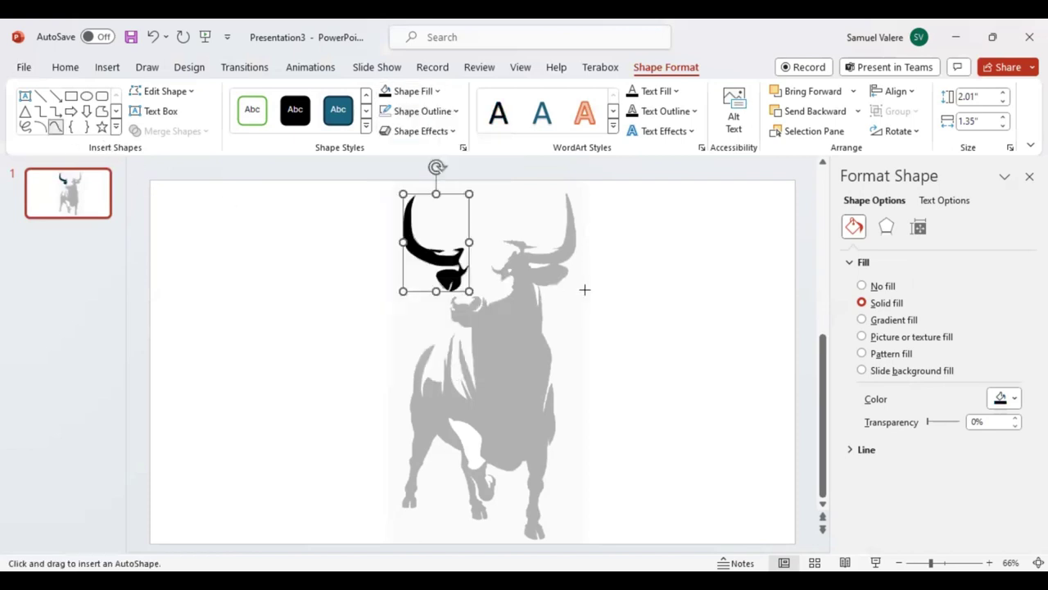
- Start a freeform outline at the tip of the right horn
left_click(563, 193)
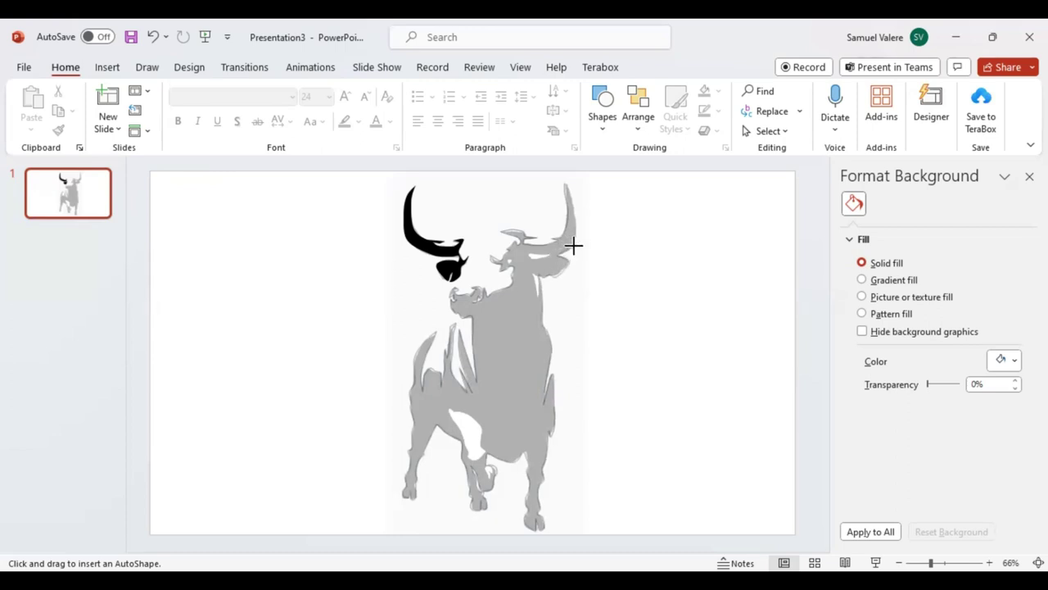
- Close the bull body freeform, send it back four layers behind the horn, and fill it solid black
left_click(565, 181)
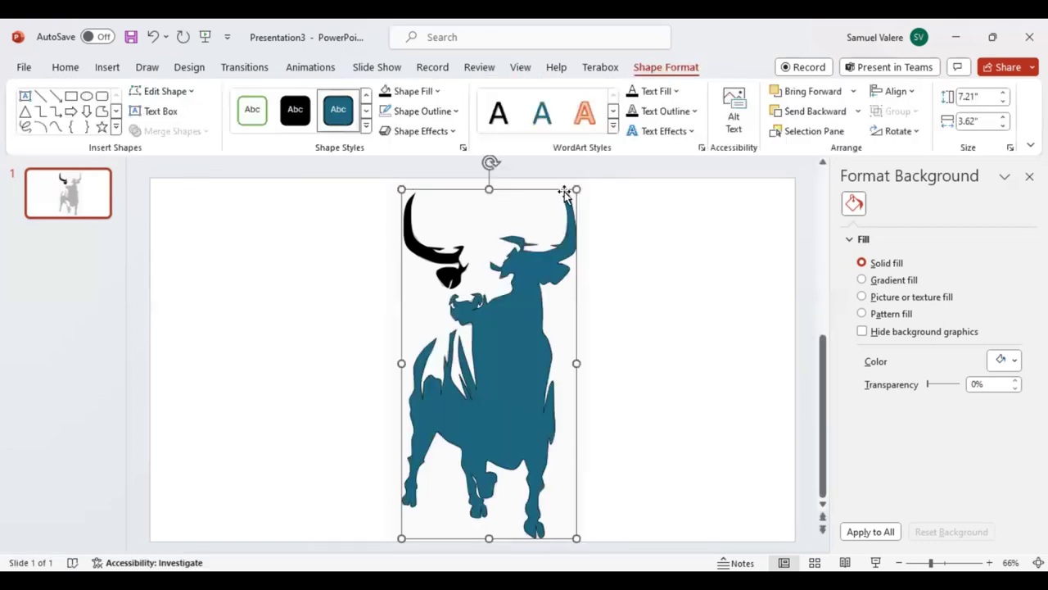
left_click(807, 111)
left_click(804, 112)
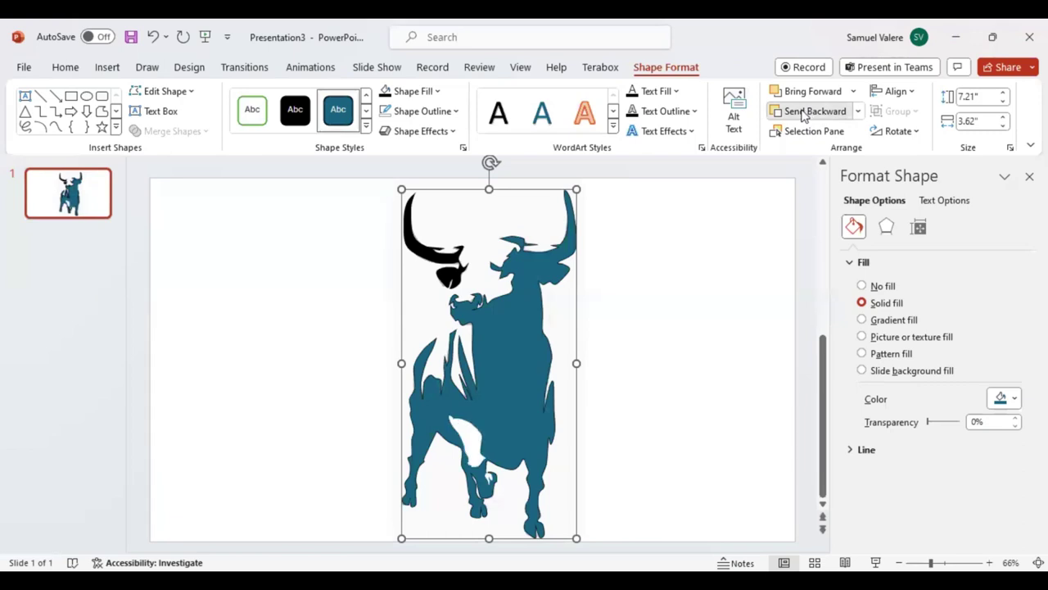
left_click(804, 112)
left_click(804, 115)
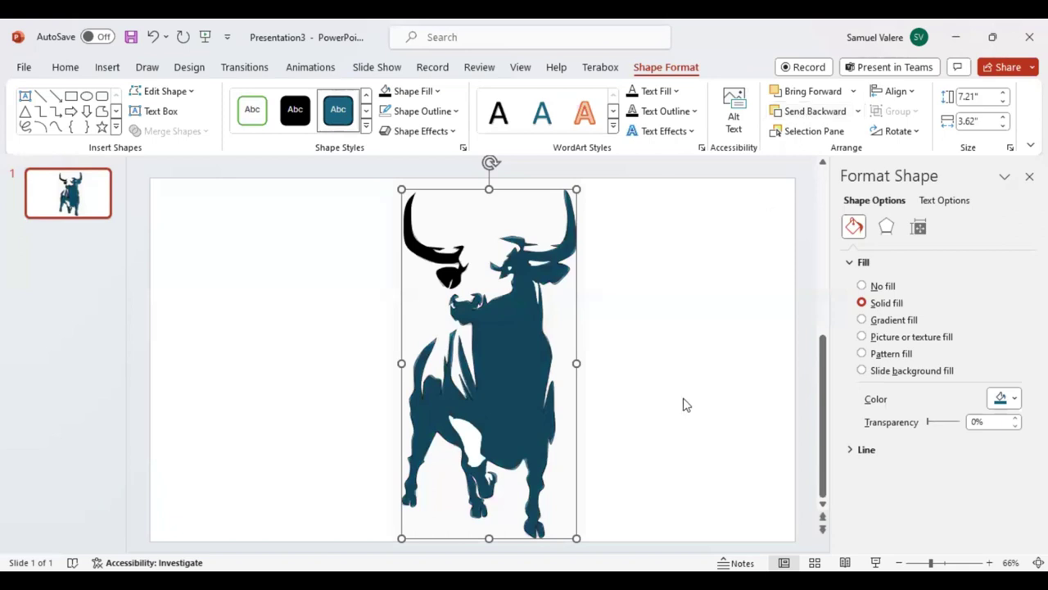
left_click(387, 95)
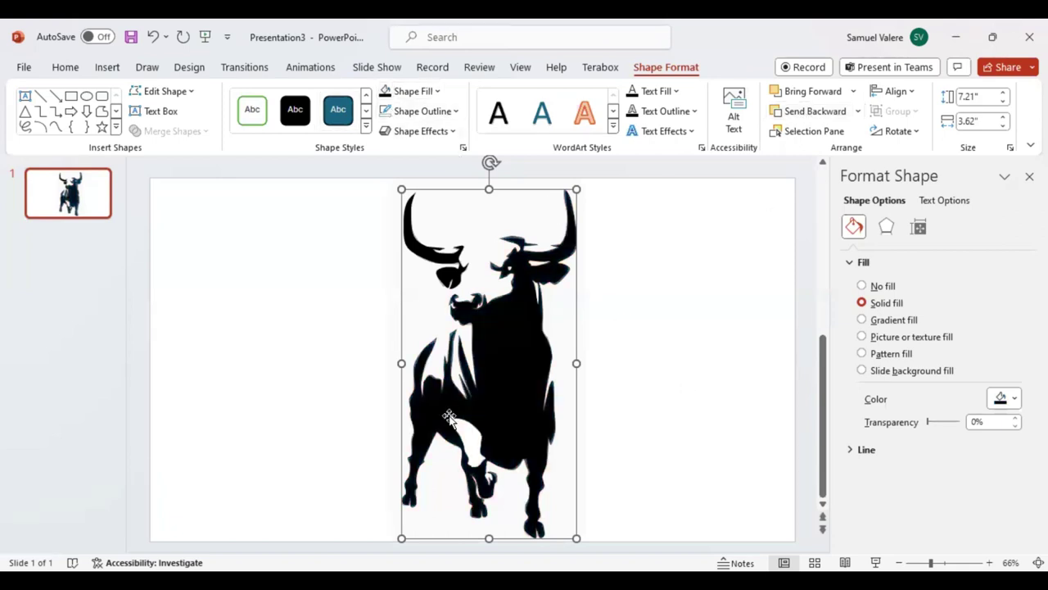
left_click(332, 483)
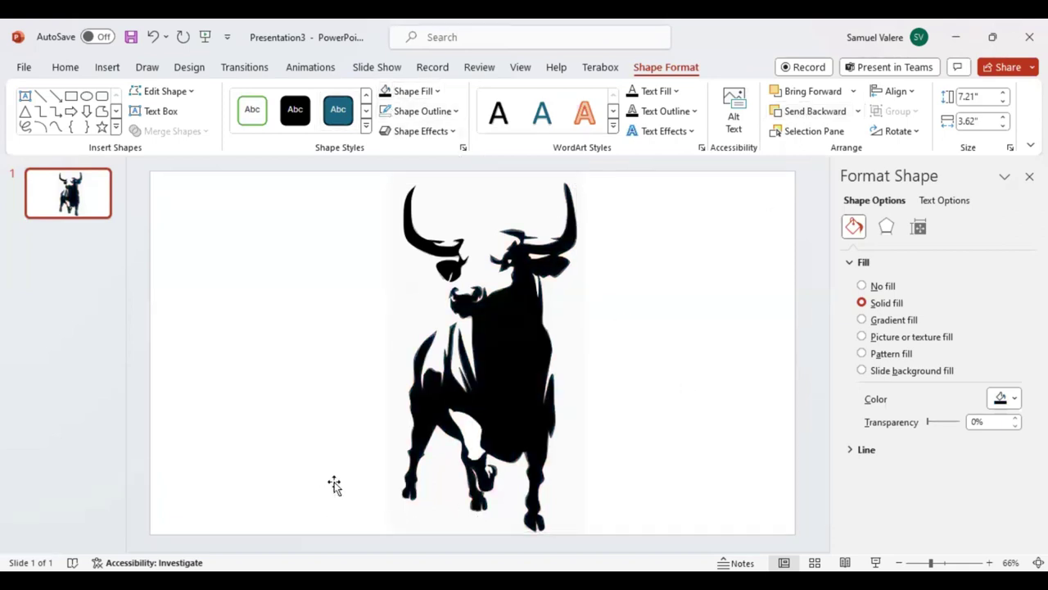
- Move the bull photo right, set its transparency to 0%, and shrink it into the top-right corner
left_click_drag(408, 521, 647, 514)
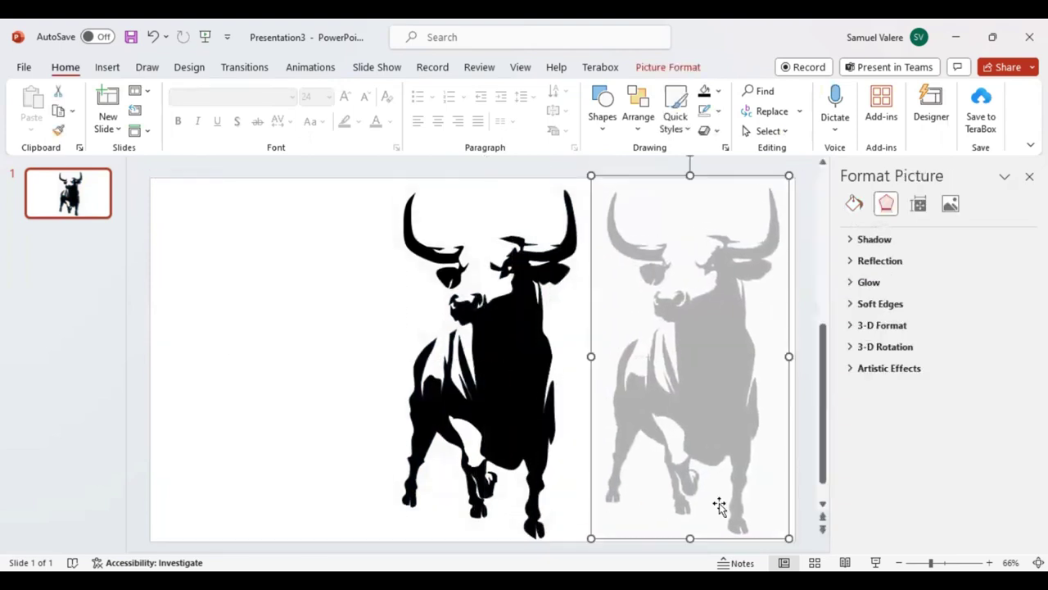
left_click(950, 203)
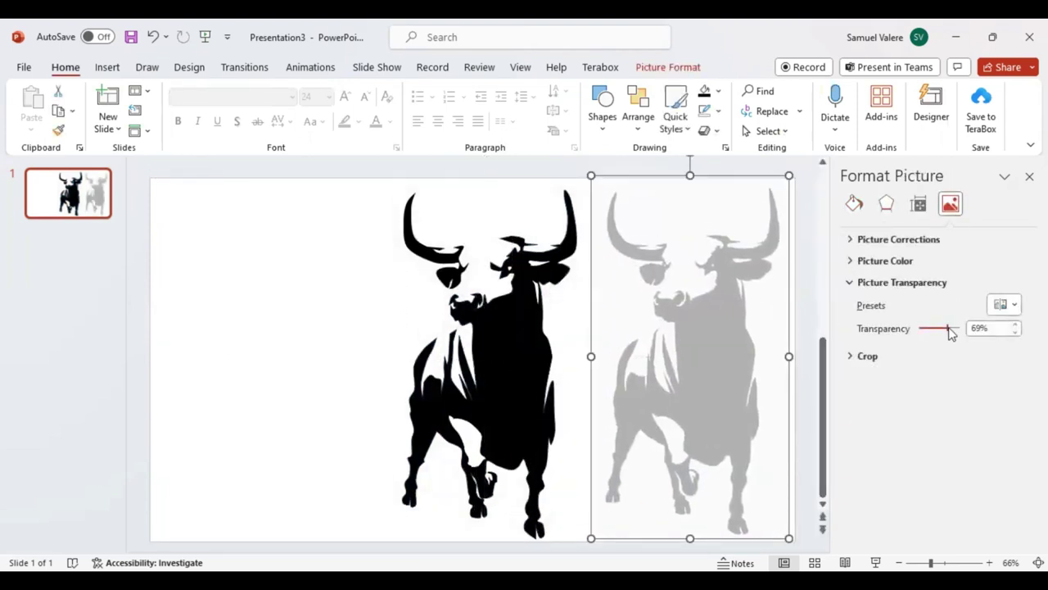
left_click_drag(949, 328, 892, 332)
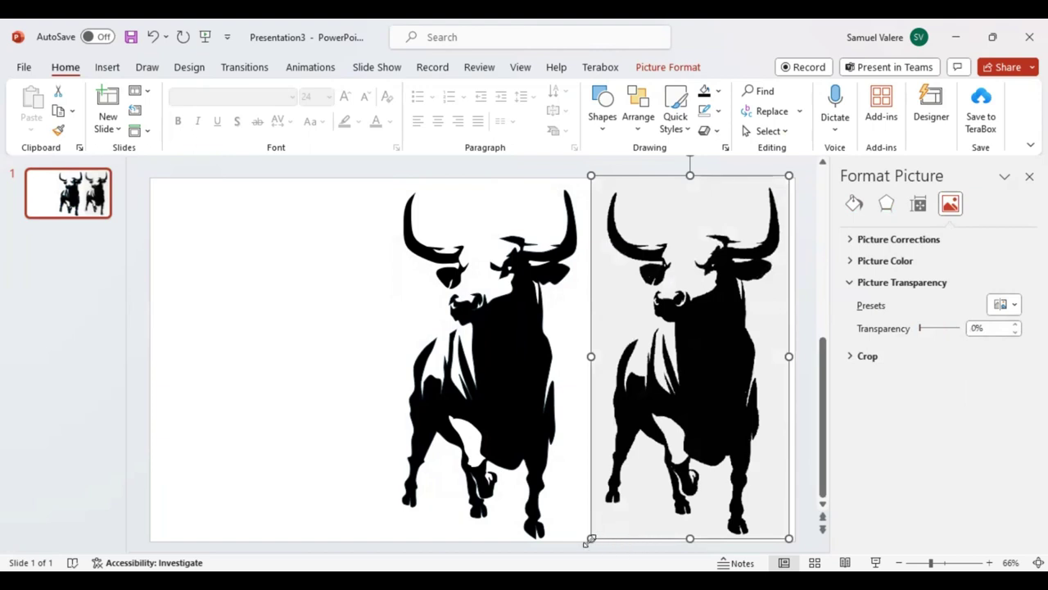
left_click_drag(587, 541, 699, 348)
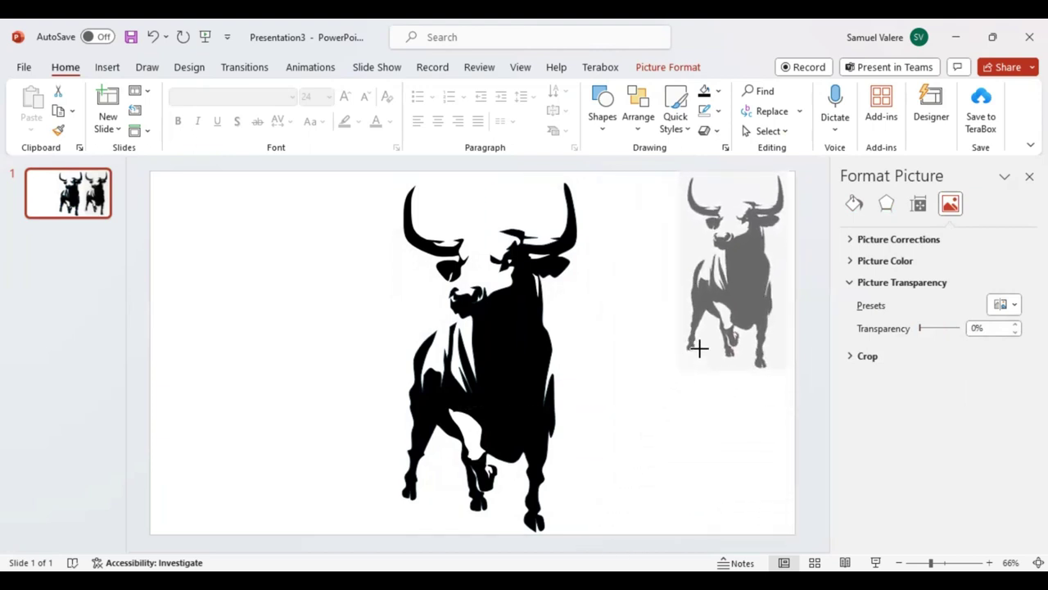
left_click_drag(699, 348, 763, 219)
left_click(515, 442)
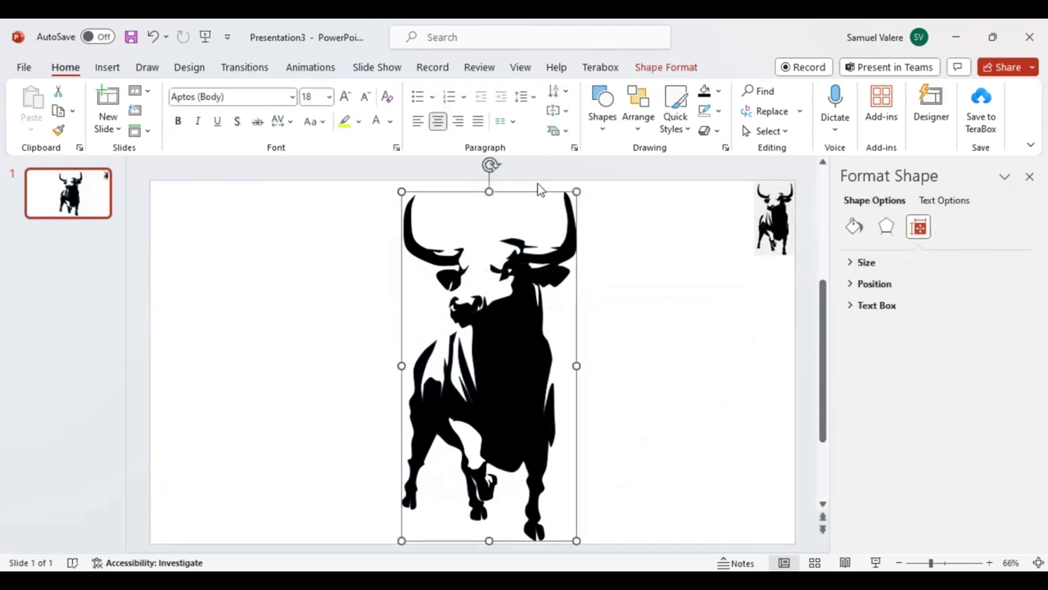
left_click(659, 67)
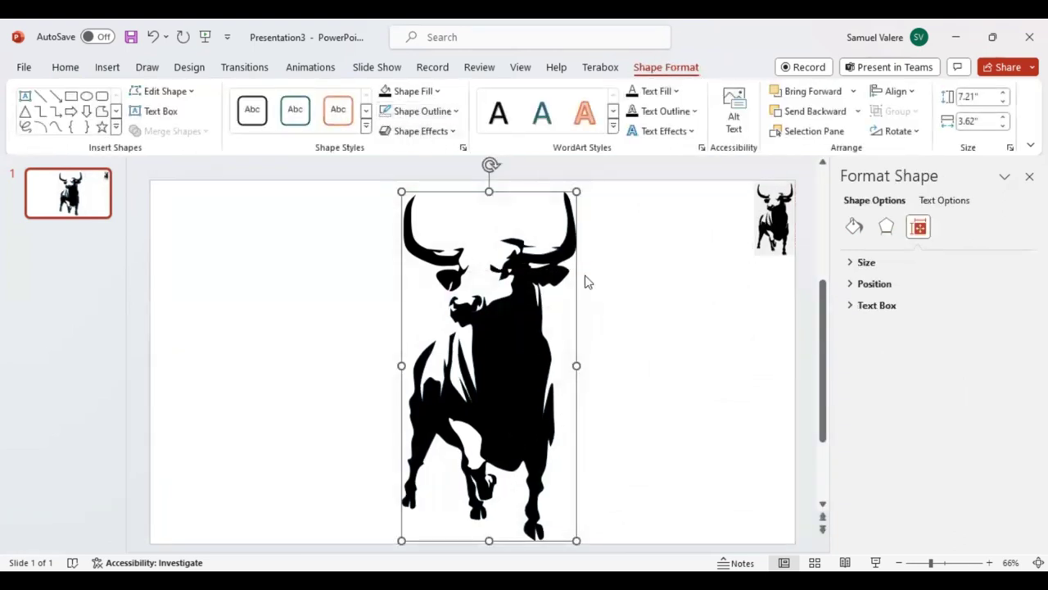